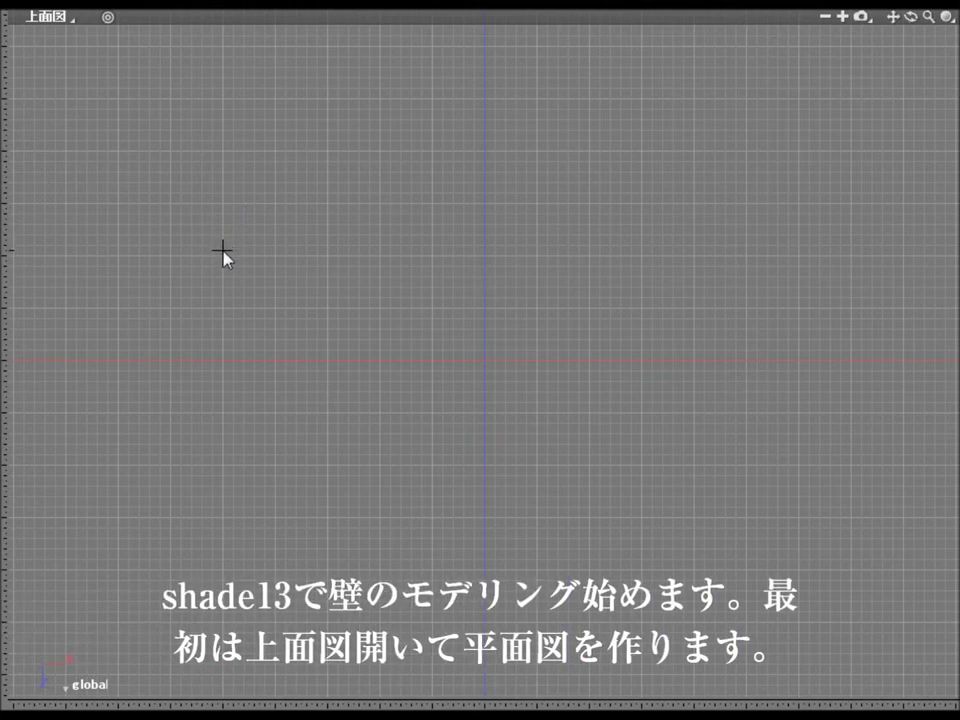
Step: Draw a wide rectangular guide across the origin in the top view
drag(222, 250, 750, 399)
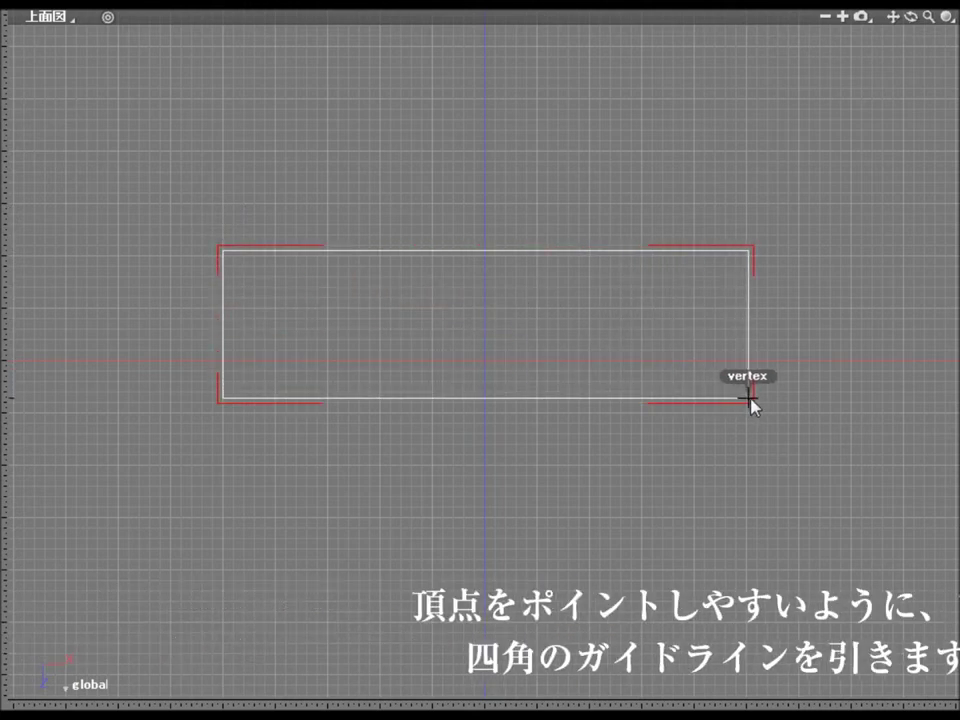
drag(750, 399, 752, 399)
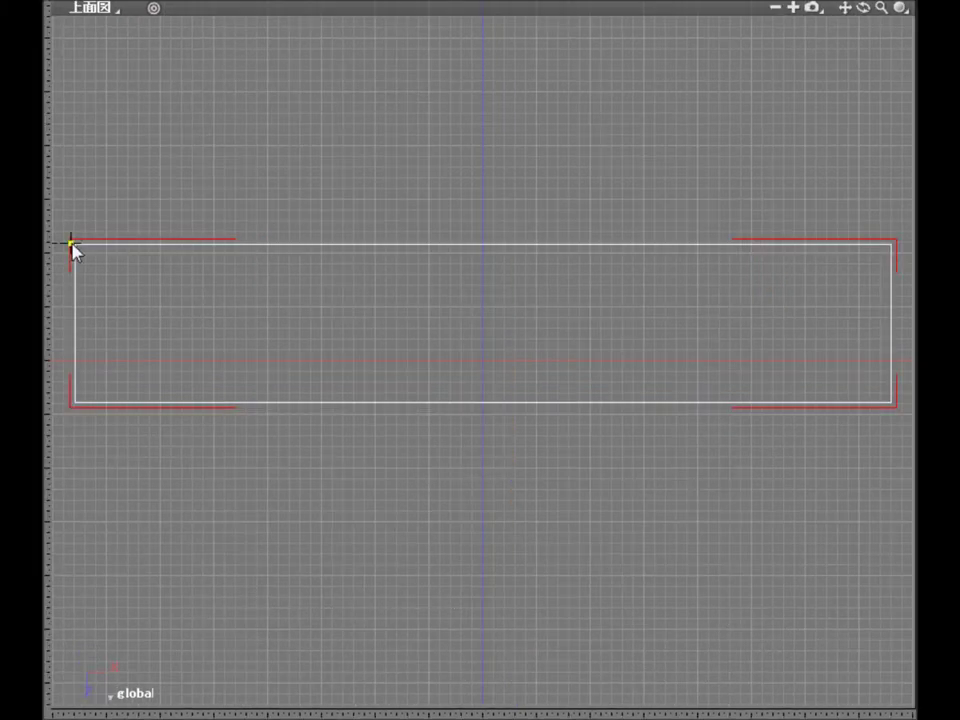
Step: Trace the guide's upper edge from corner to corner, placing three vertices for each of the four windows
click(71, 244)
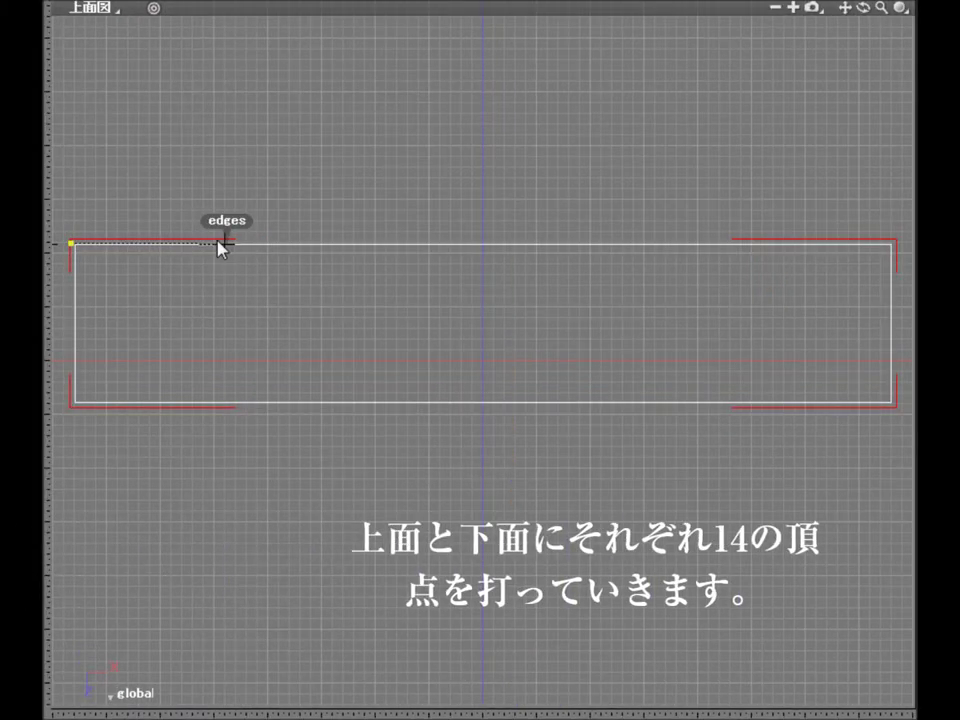
click(213, 244)
click(240, 244)
click(267, 244)
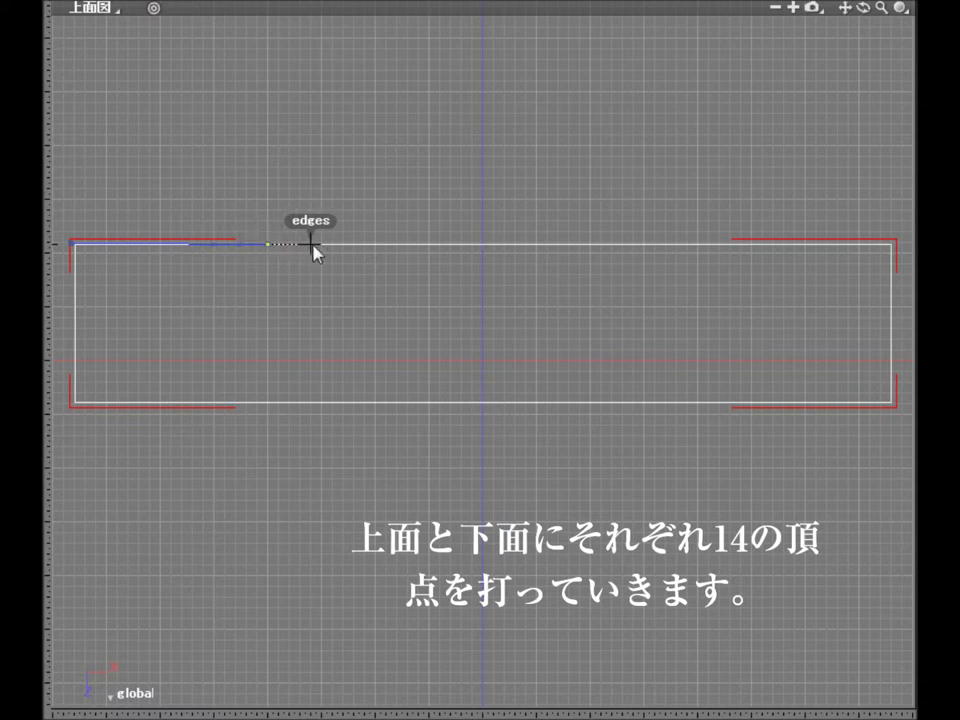
click(372, 244)
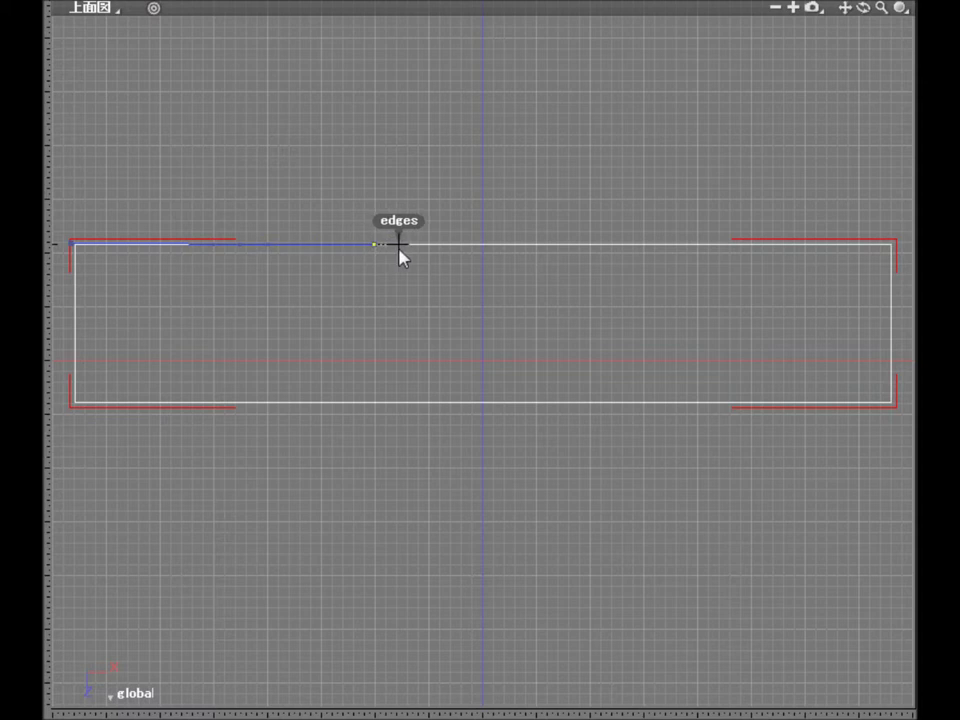
click(428, 244)
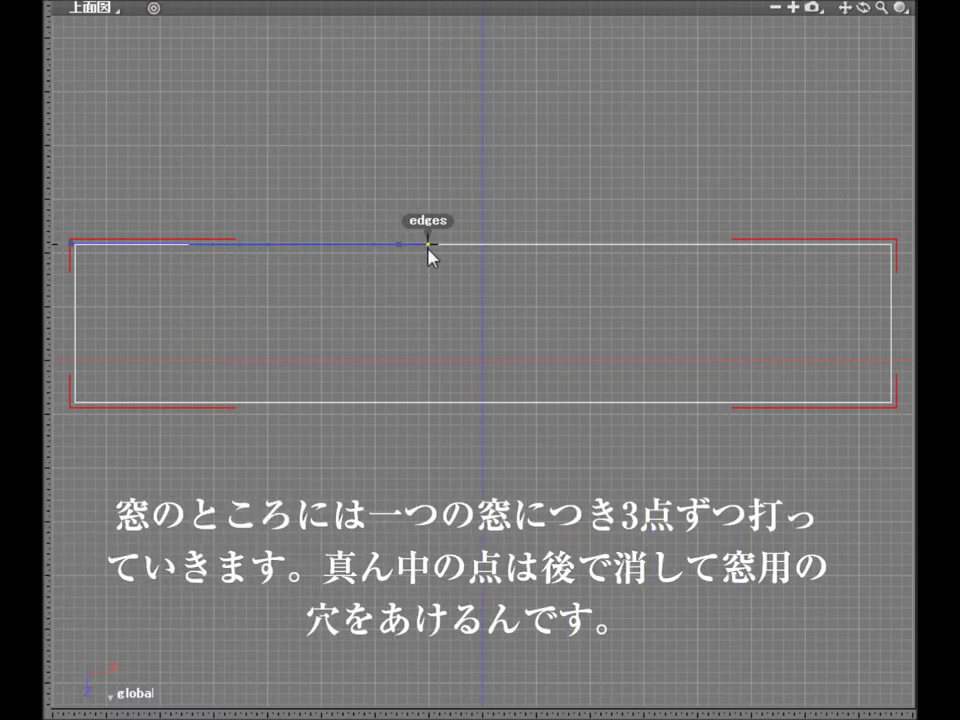
click(563, 244)
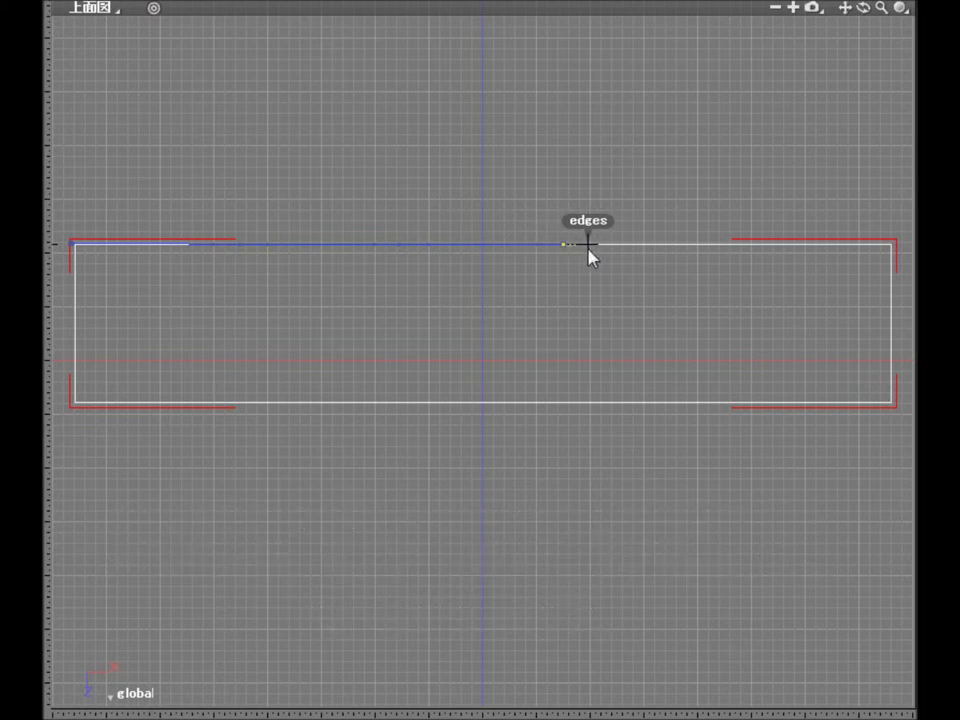
click(589, 245)
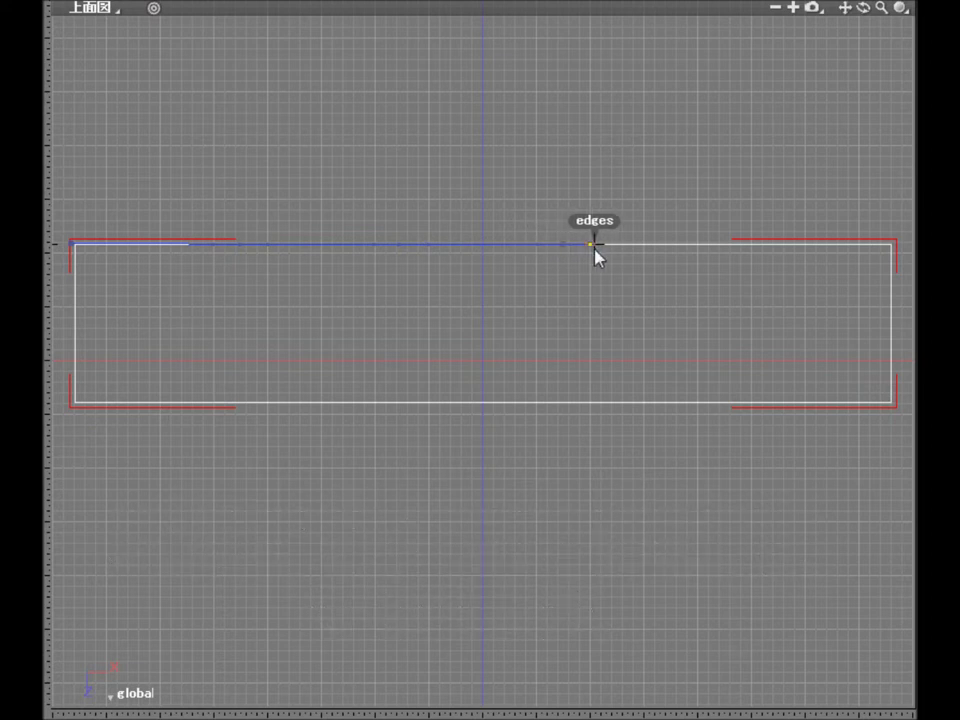
click(757, 244)
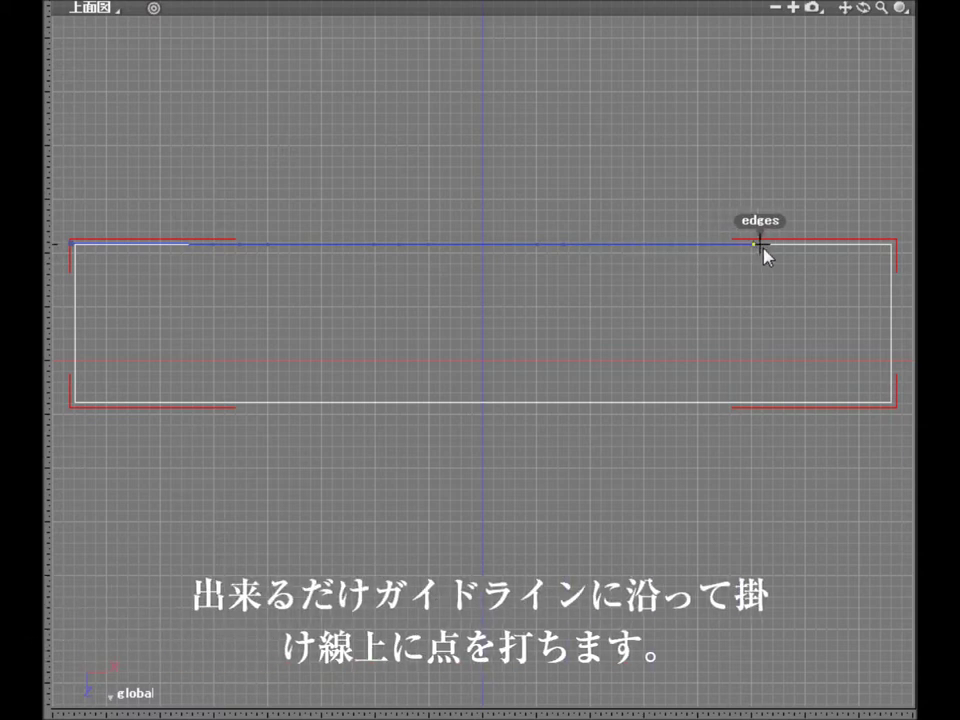
click(781, 244)
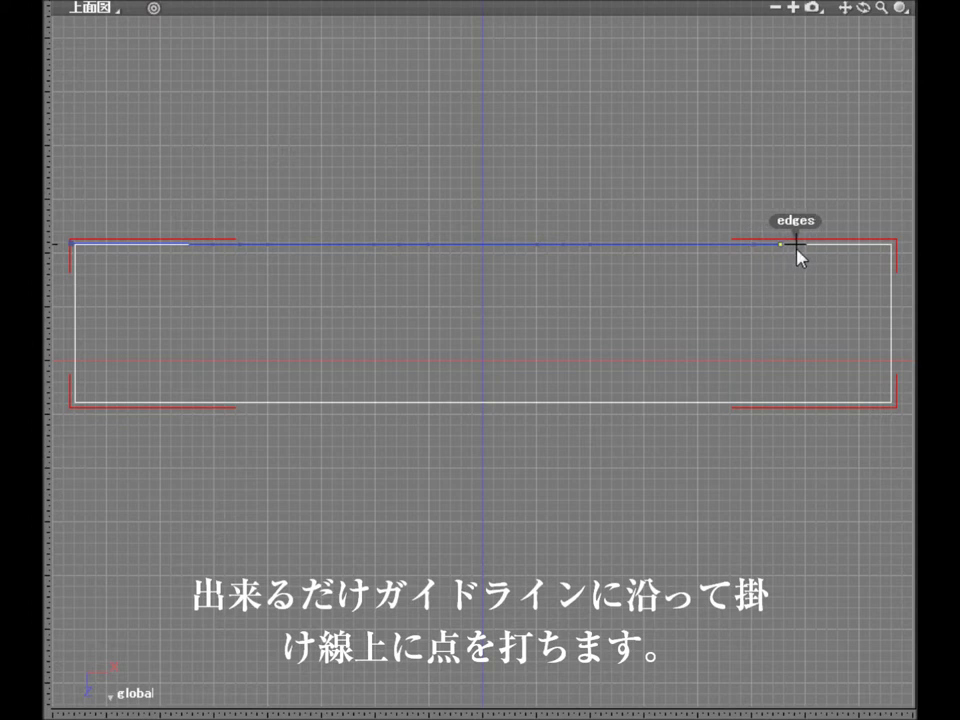
click(807, 245)
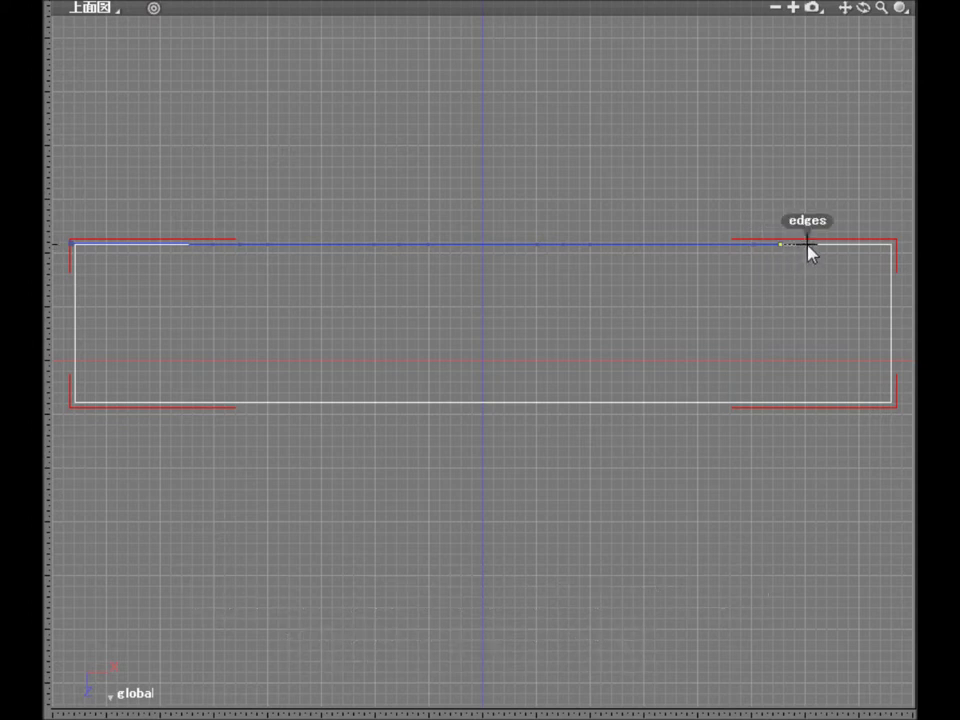
click(893, 244)
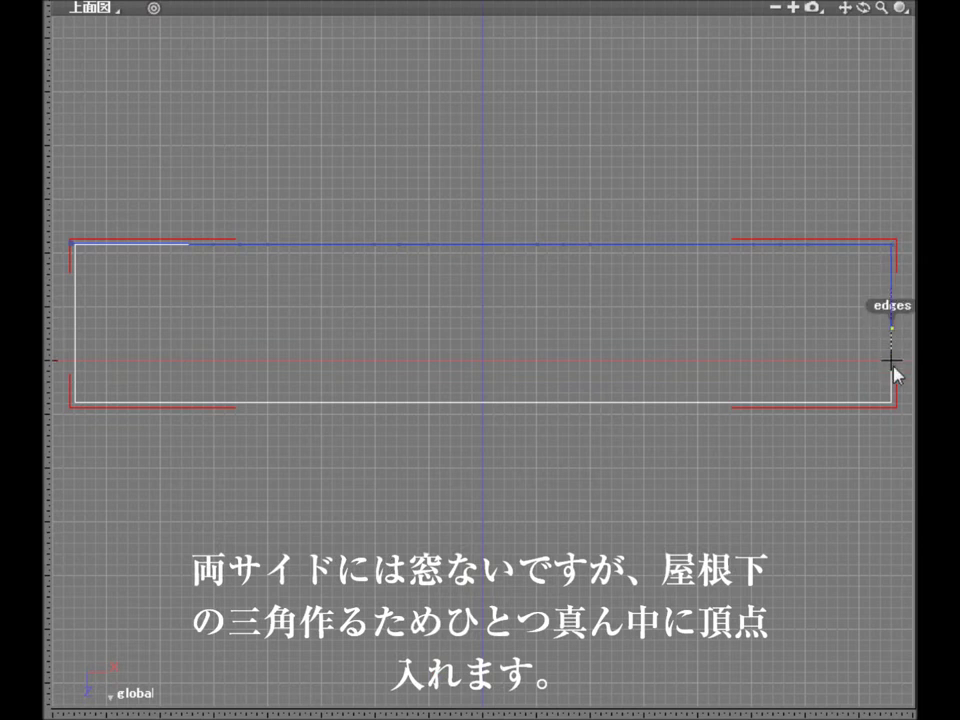
Step: Close the outline along the remaining guide edges, with one middle vertex per short side and three vertices per window along the lower edge
click(892, 328)
click(892, 403)
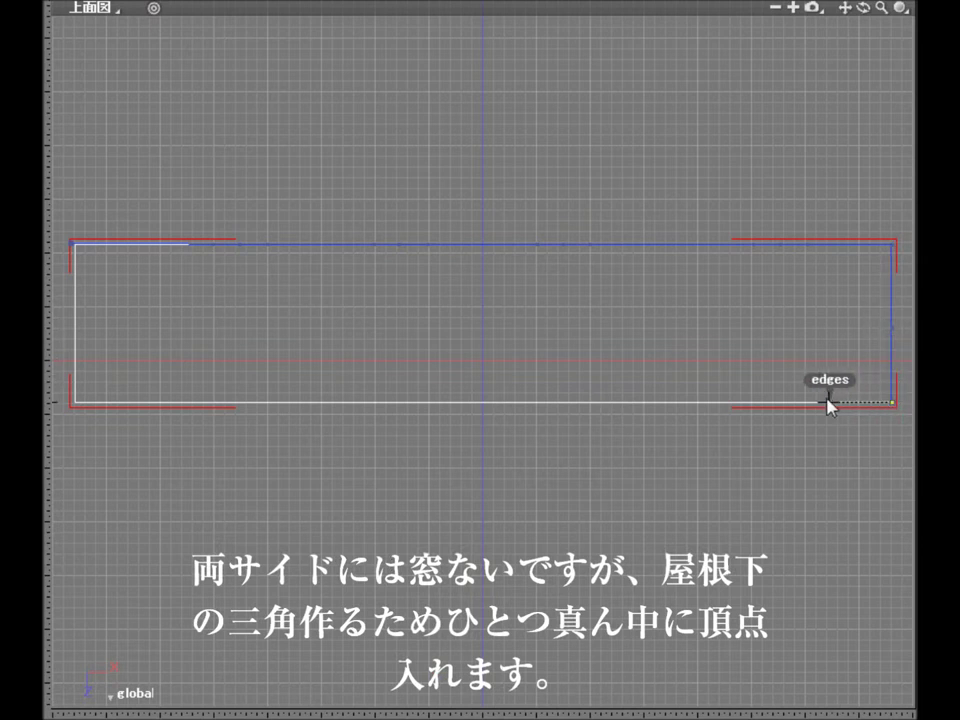
click(776, 403)
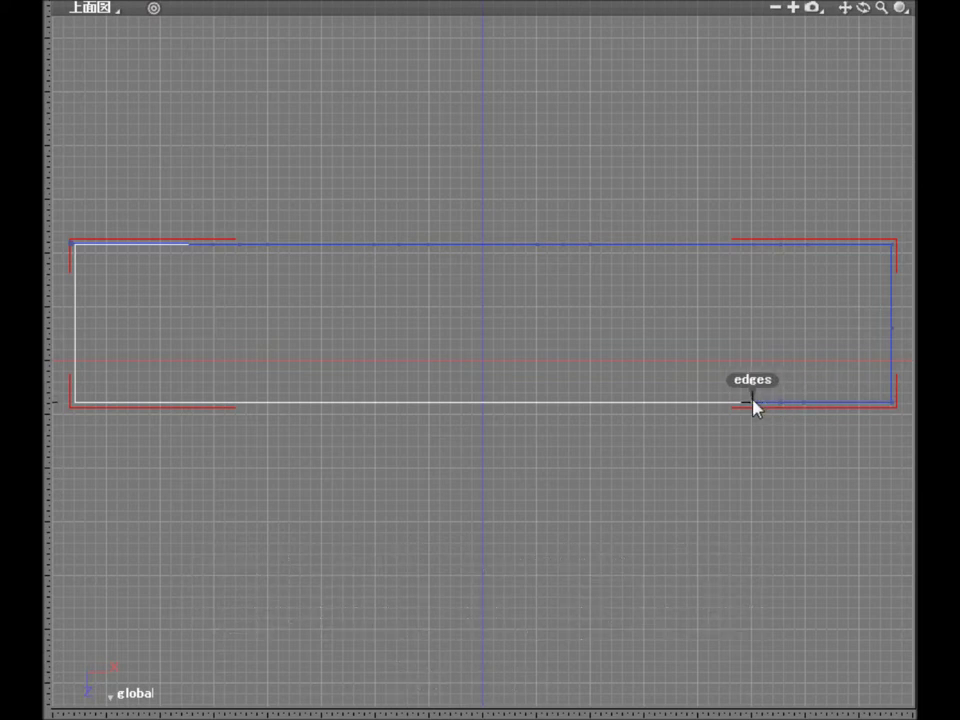
click(565, 403)
click(538, 403)
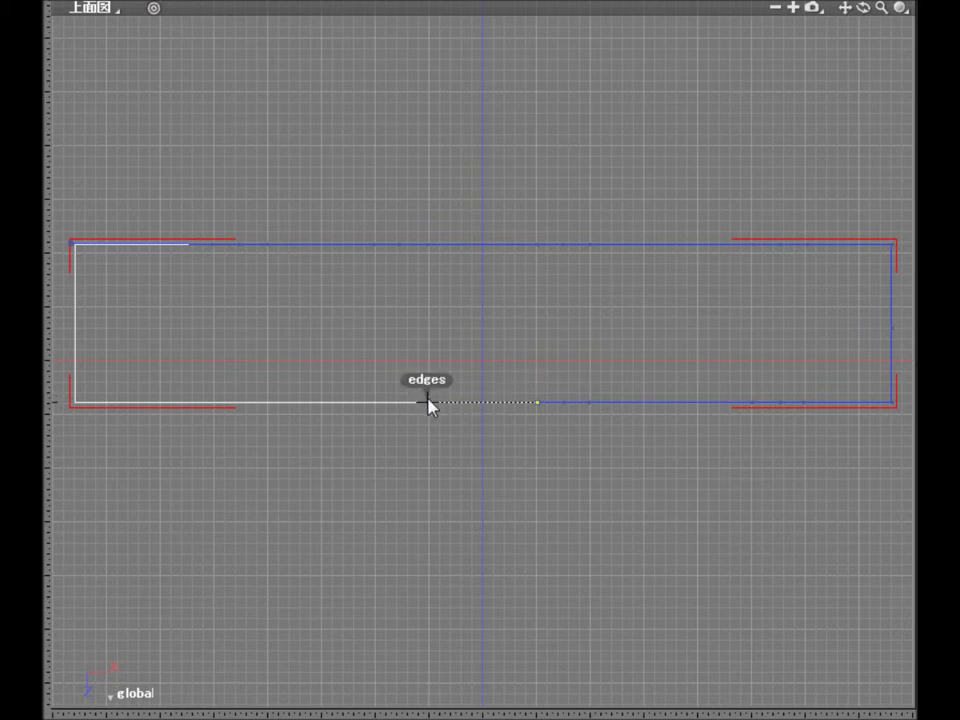
click(401, 403)
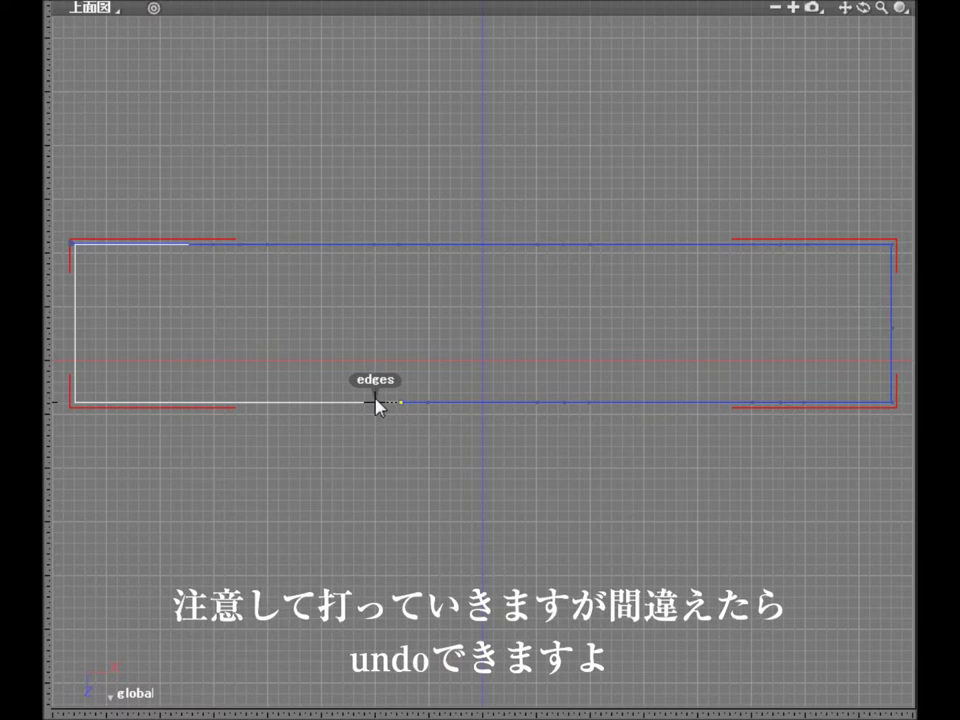
click(265, 403)
click(239, 403)
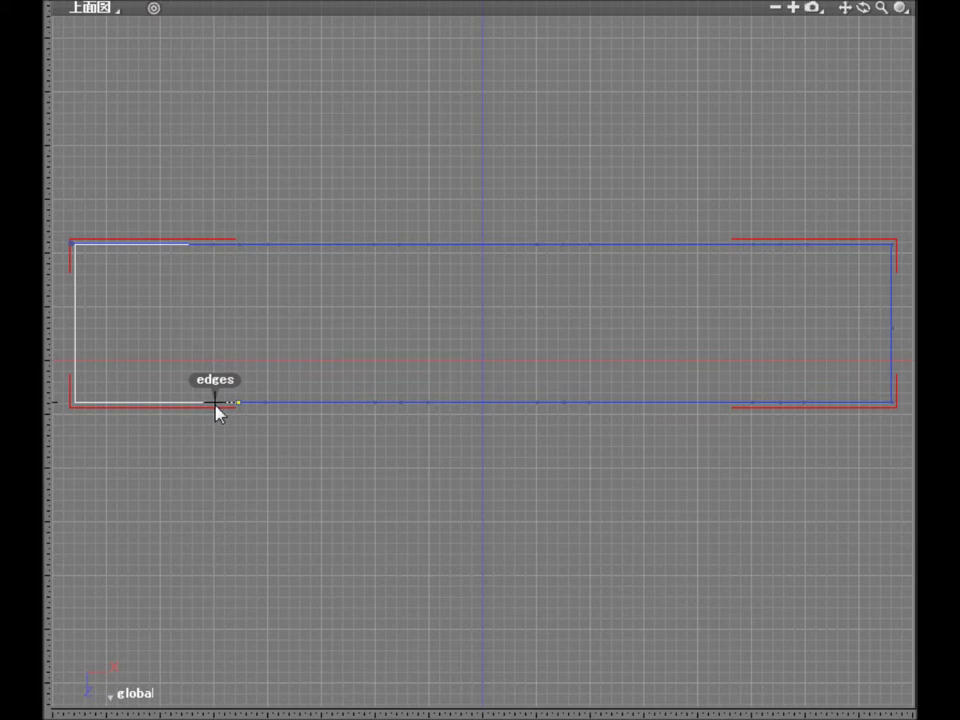
click(216, 403)
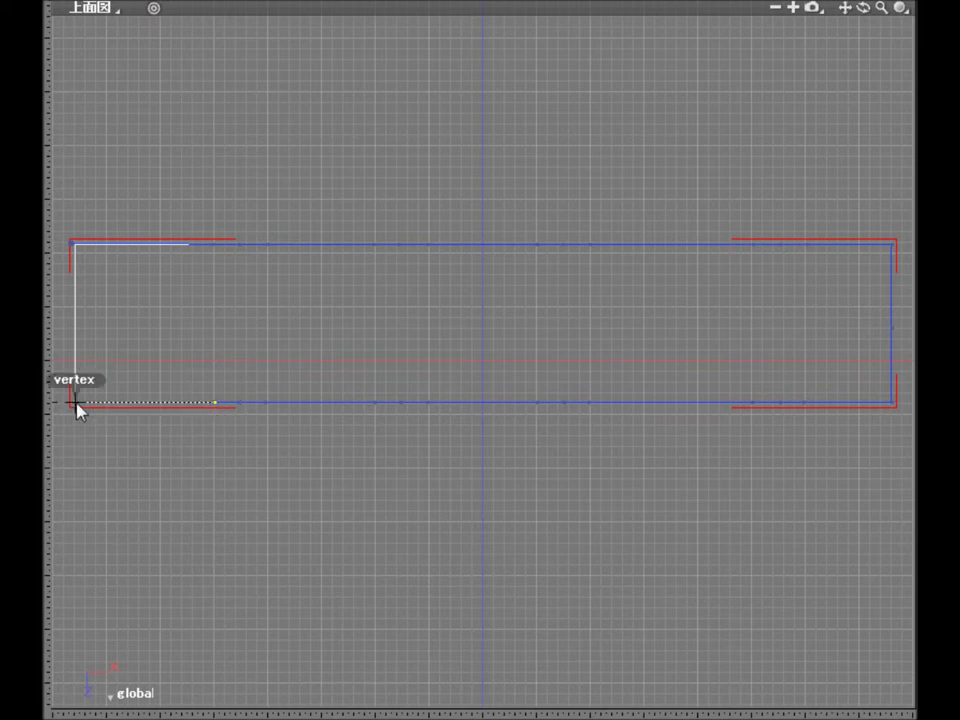
click(75, 326)
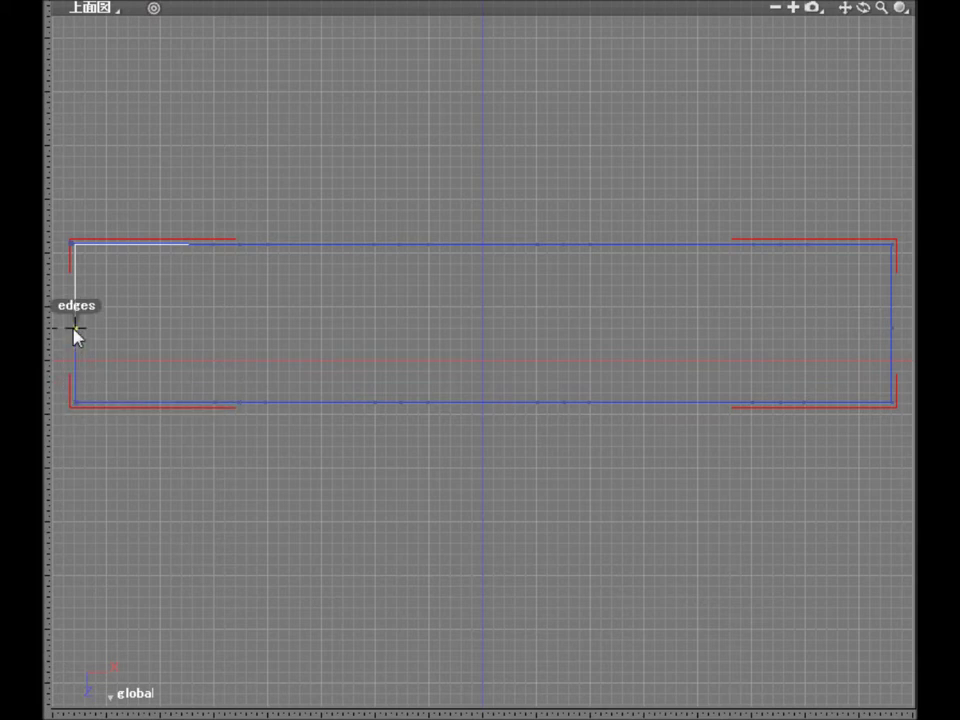
click(74, 244)
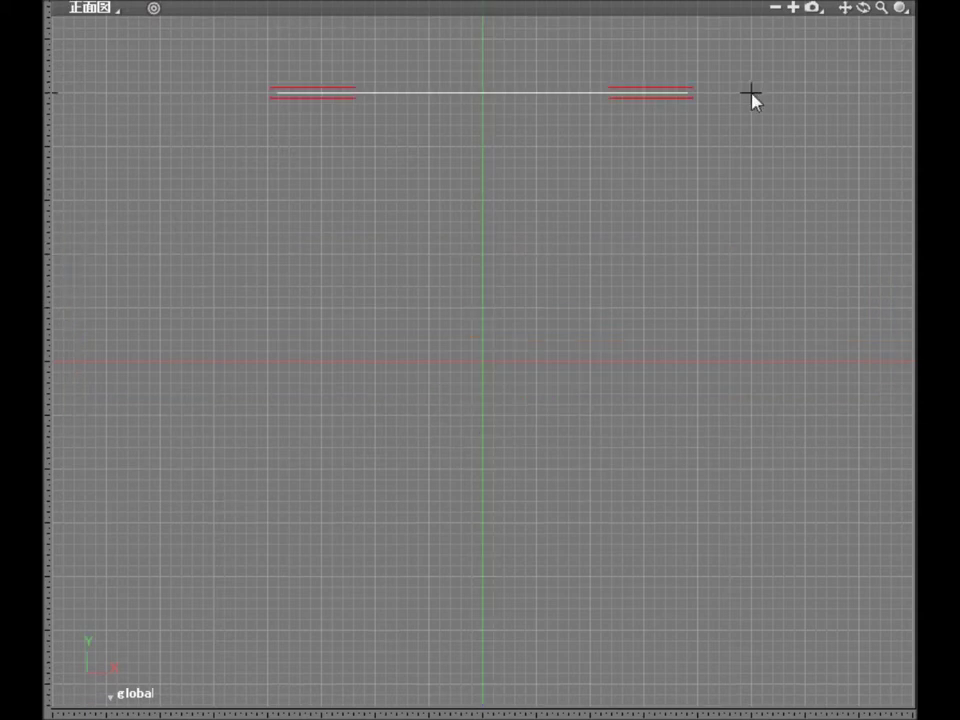
Step: Draw a tall, narrow guide rectangle in the front view and trace its top and right side with vertices at the window heights
mouse_move(751, 93)
mouse_down()
mouse_move(766, 110)
mouse_move(765, 311)
mouse_up()
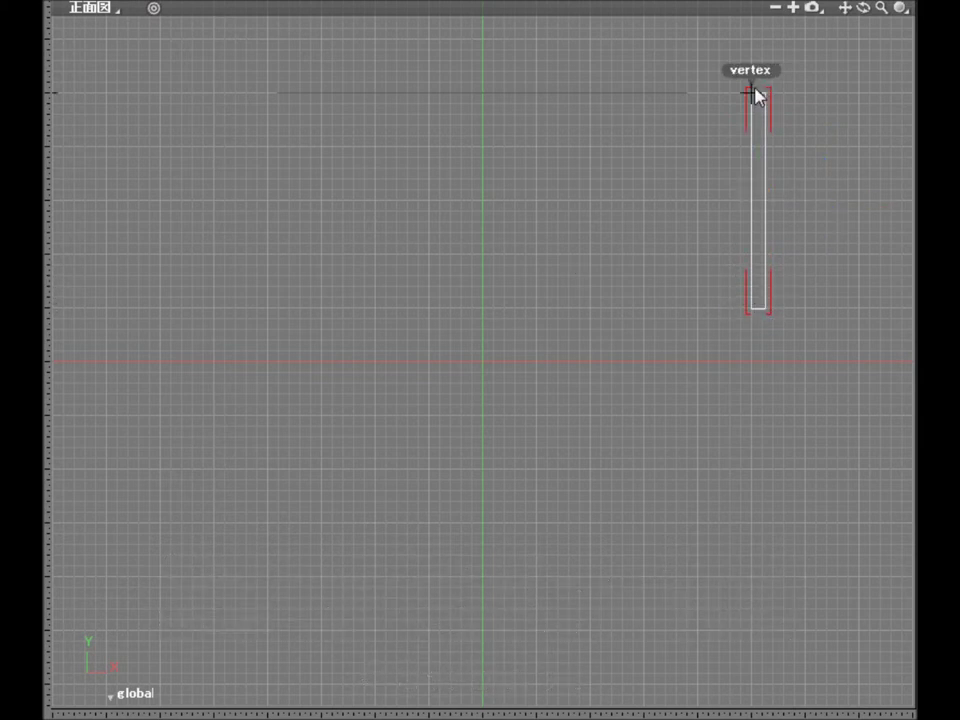
click(751, 93)
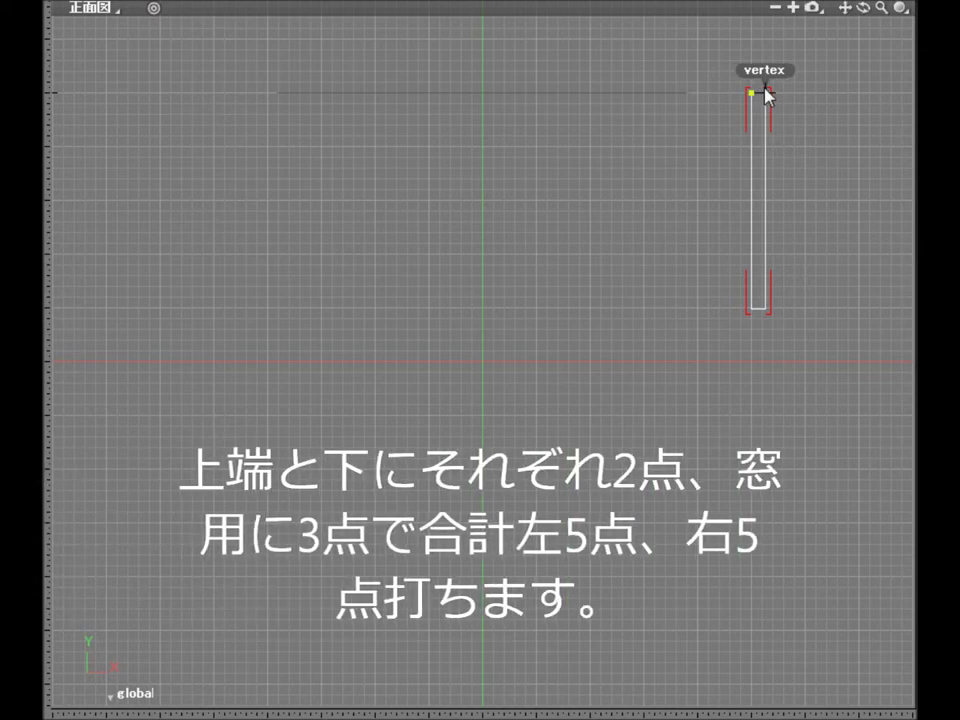
click(766, 93)
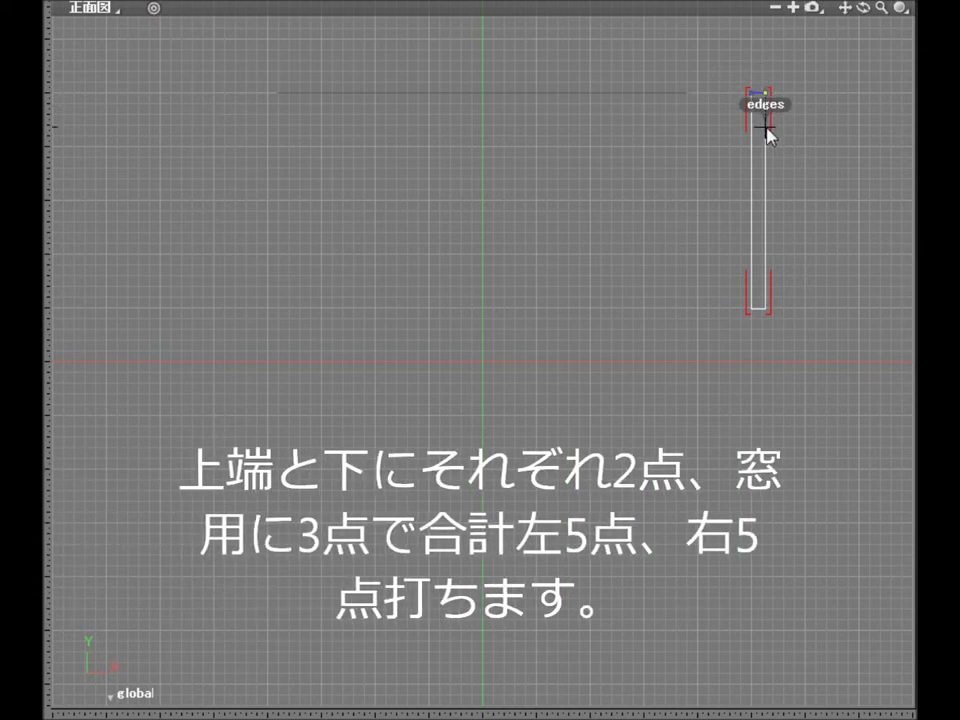
click(766, 127)
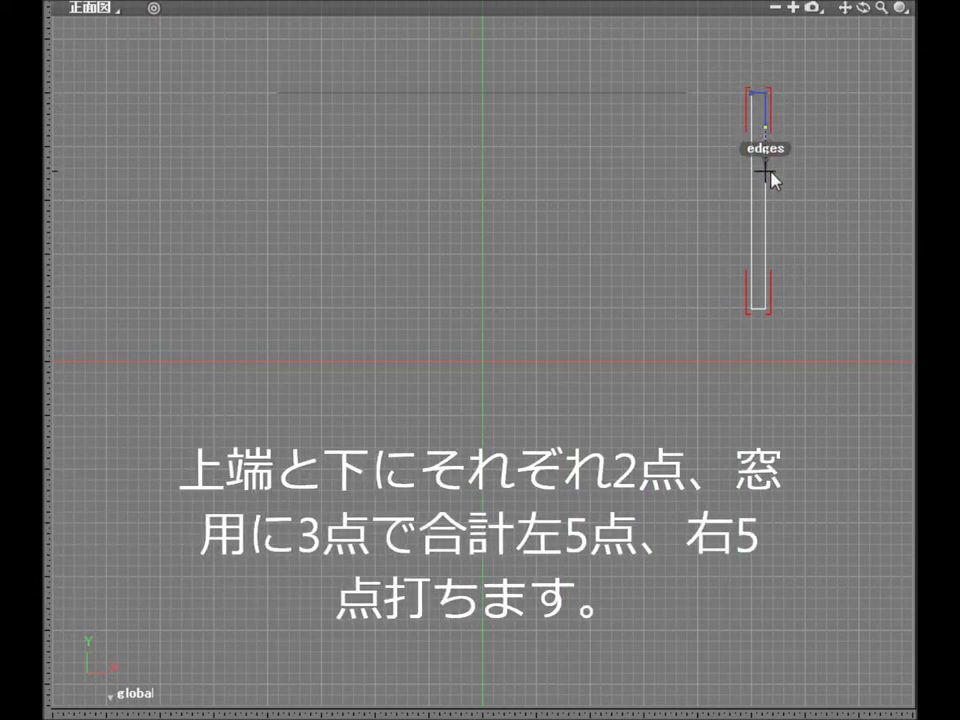
click(766, 172)
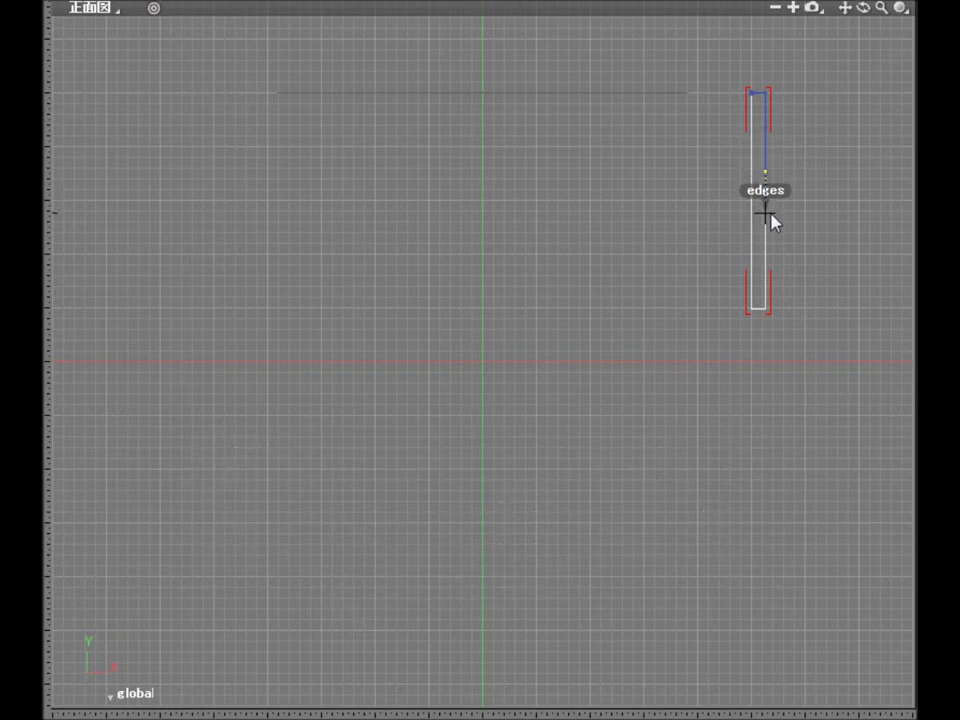
click(766, 225)
click(766, 249)
click(766, 309)
Step: Trace the wall section's left side with vertices at the same heights as the right side and close the outline
click(752, 310)
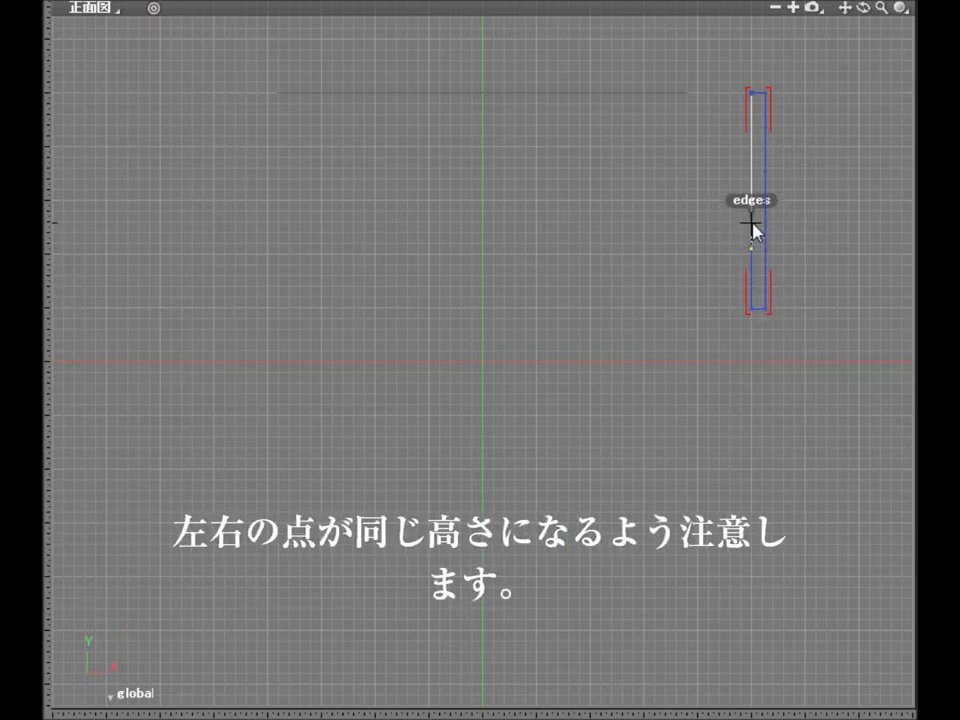
click(752, 171)
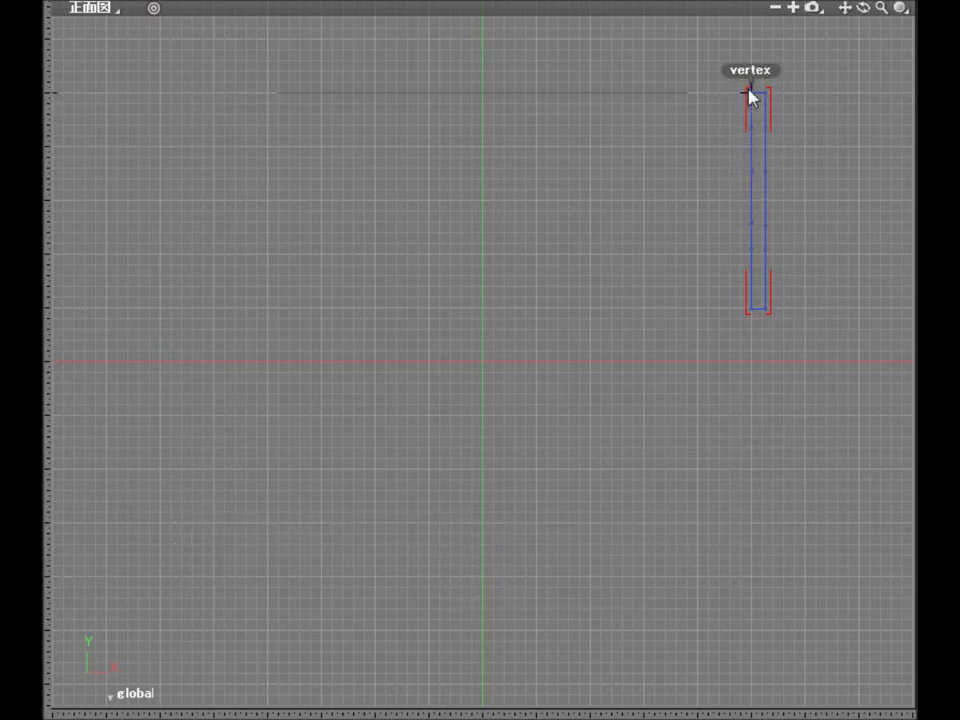
click(751, 94)
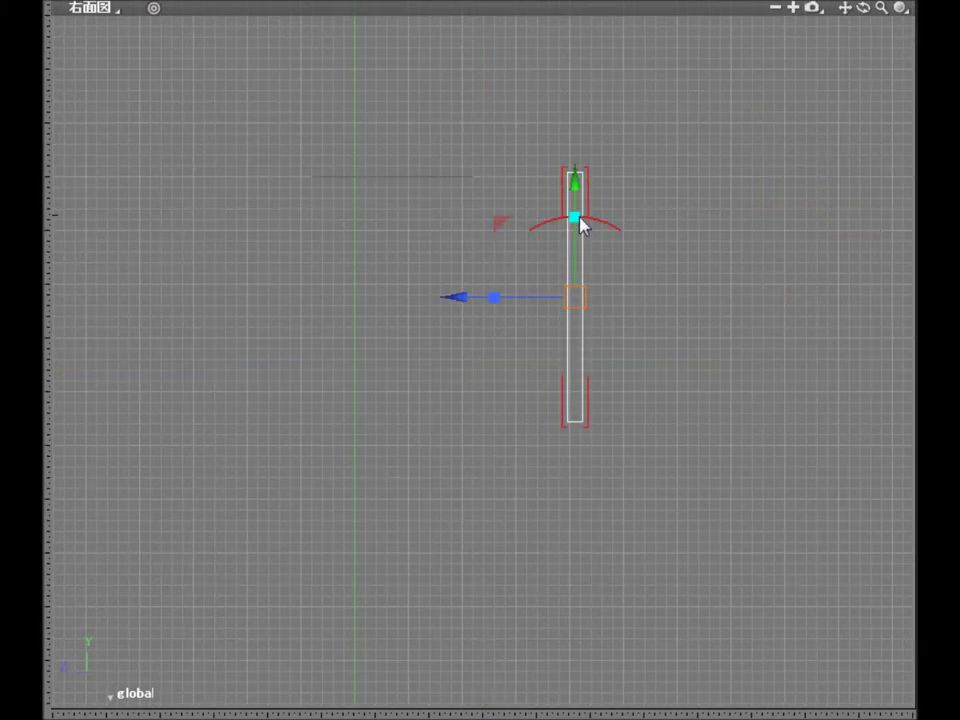
Step: Adjust the wall section in the right view, sweep it along the memorized plan outline, and delete the two leftover guide lines
drag(577, 220, 589, 251)
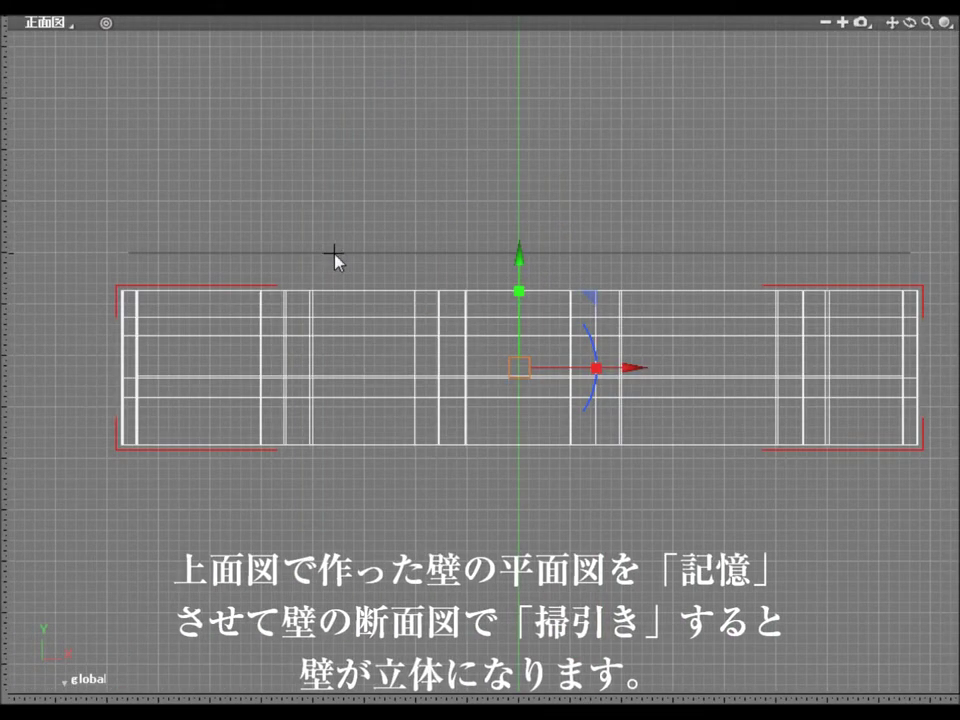
click(334, 253)
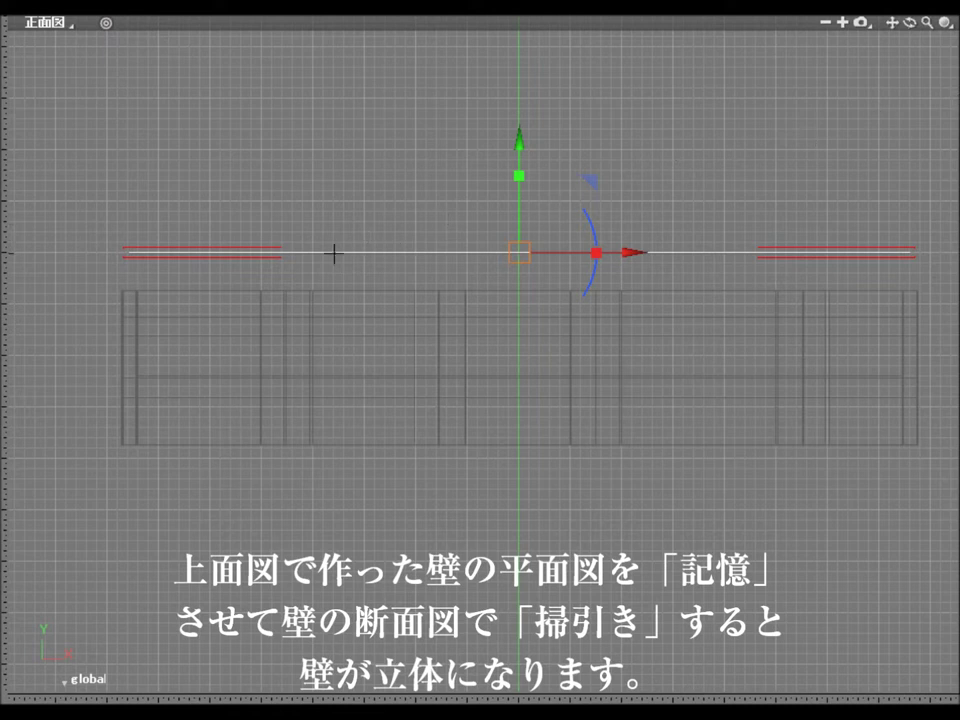
drag(334, 254, 334, 255)
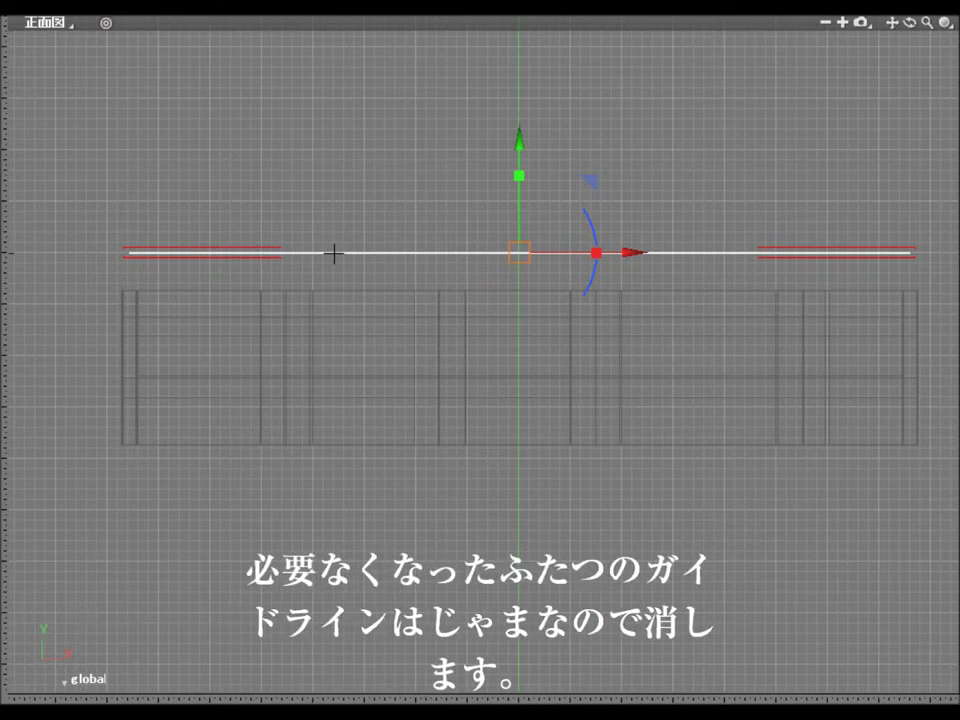
key(Delete)
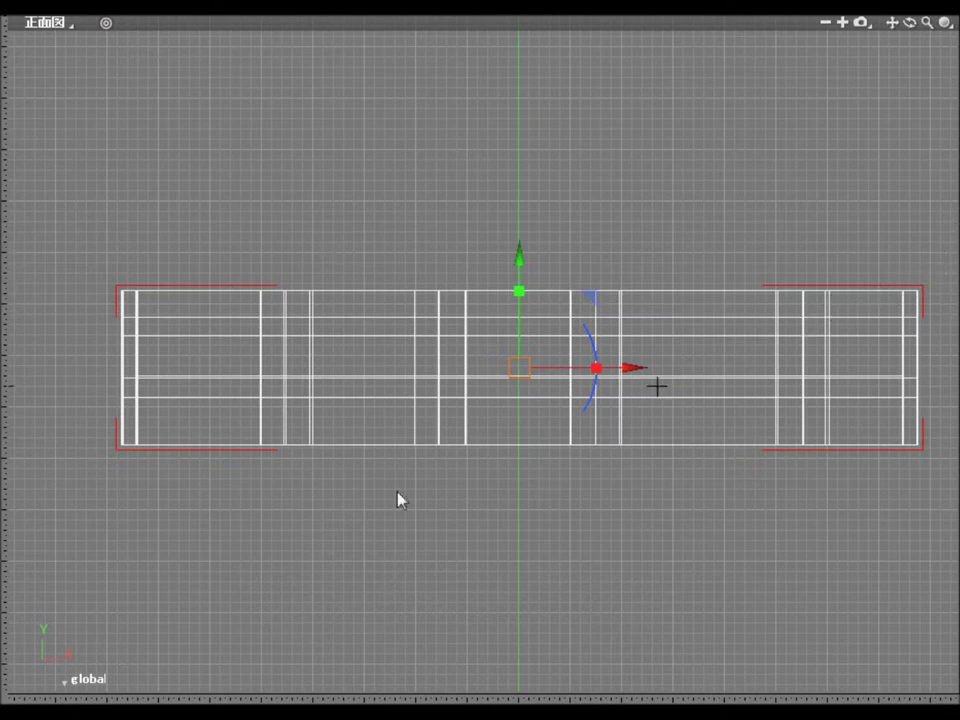
Step: Edit the wall mesh's vertices in the front view and lower the entire vertex row above the windows
click(14, 16)
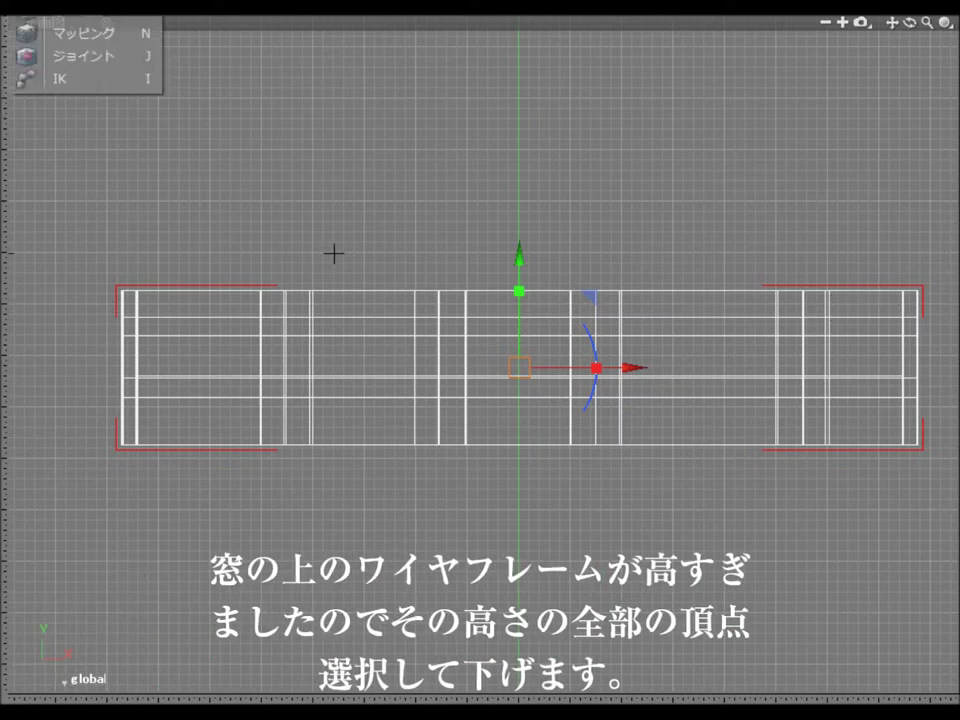
click(66, 18)
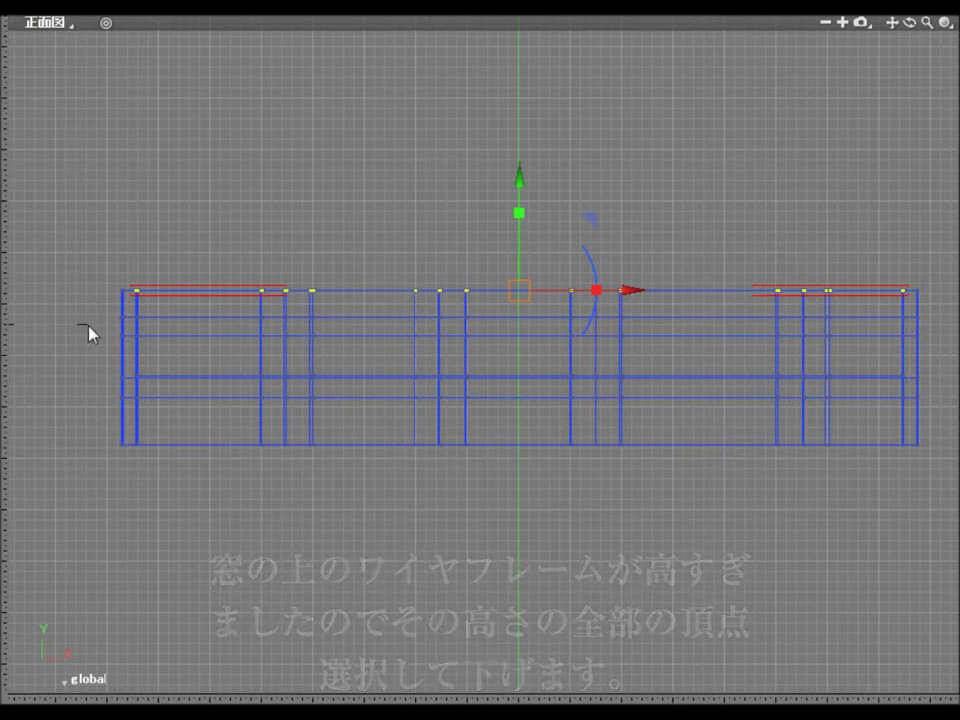
drag(79, 325, 958, 358)
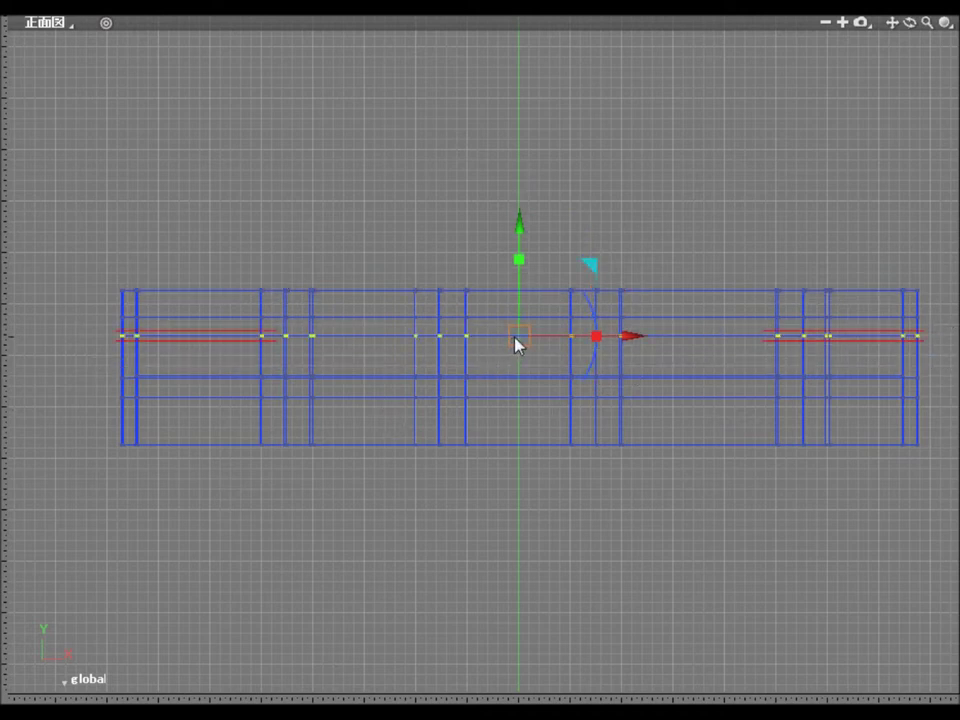
drag(517, 344, 515, 361)
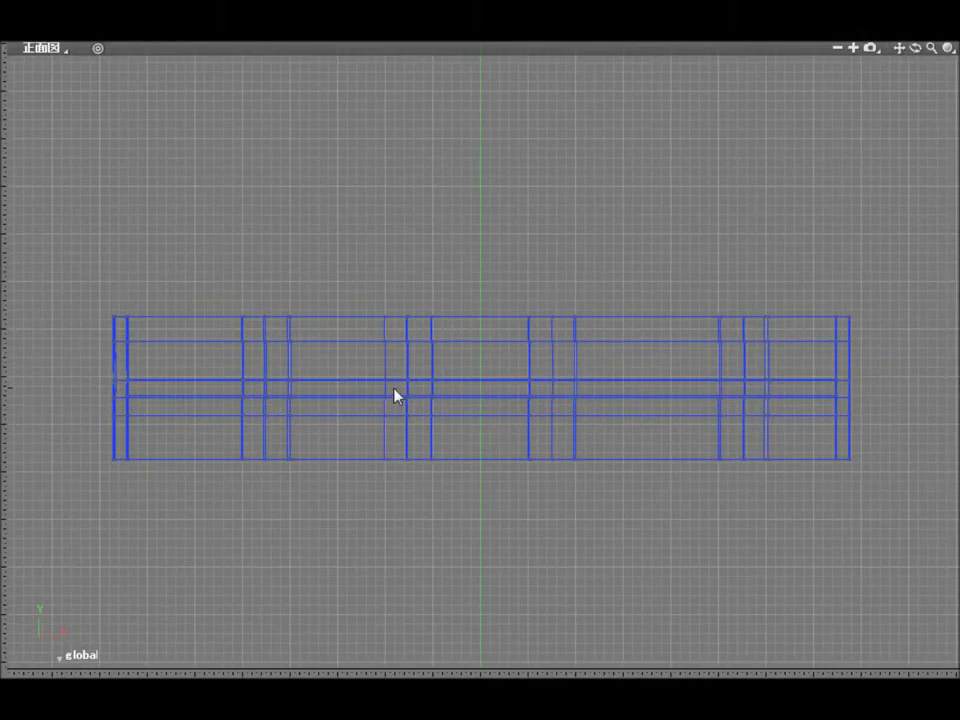
Step: Open three windows through both long walls by deleting the middle vertices of the three window sections nearest the +X end
drag(393, 389, 421, 412)
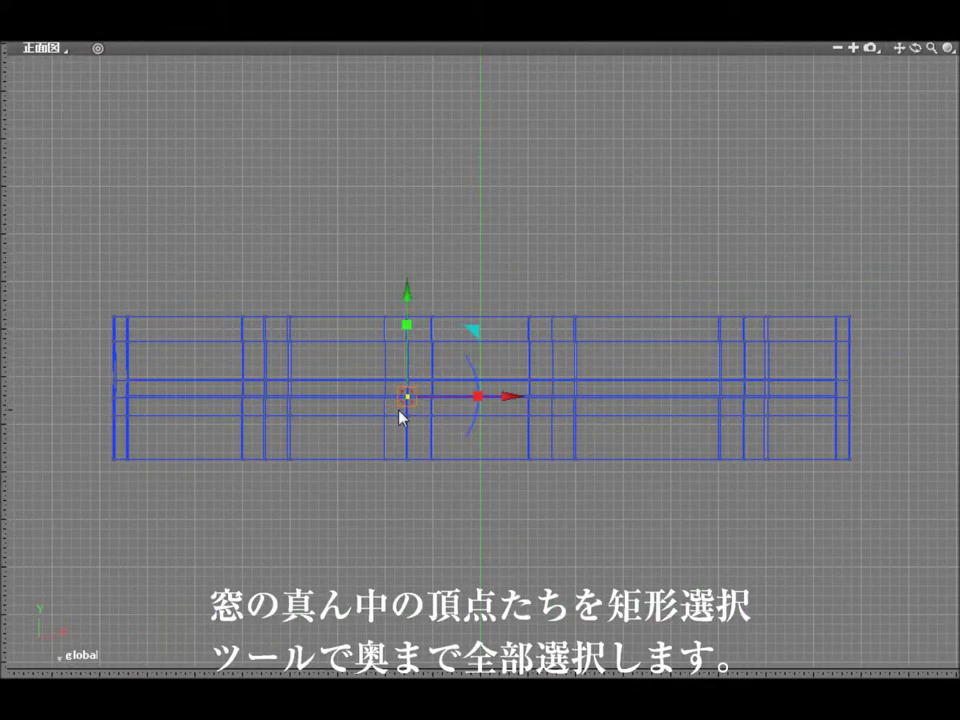
key(Delete)
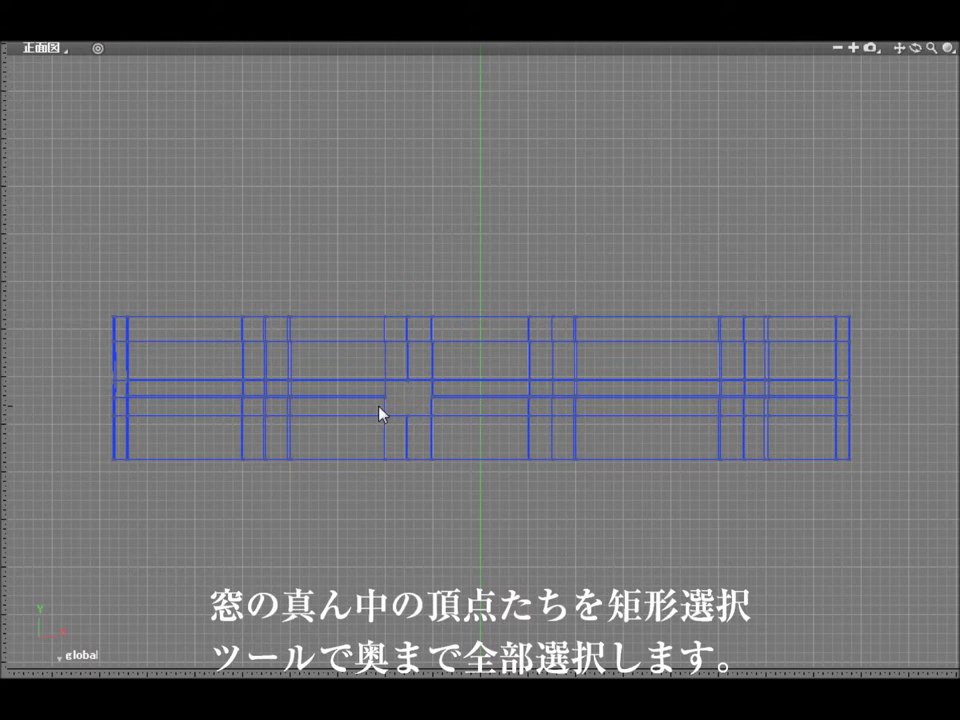
drag(546, 386, 568, 416)
key(Delete)
drag(751, 409, 752, 411)
key(BackSpace)
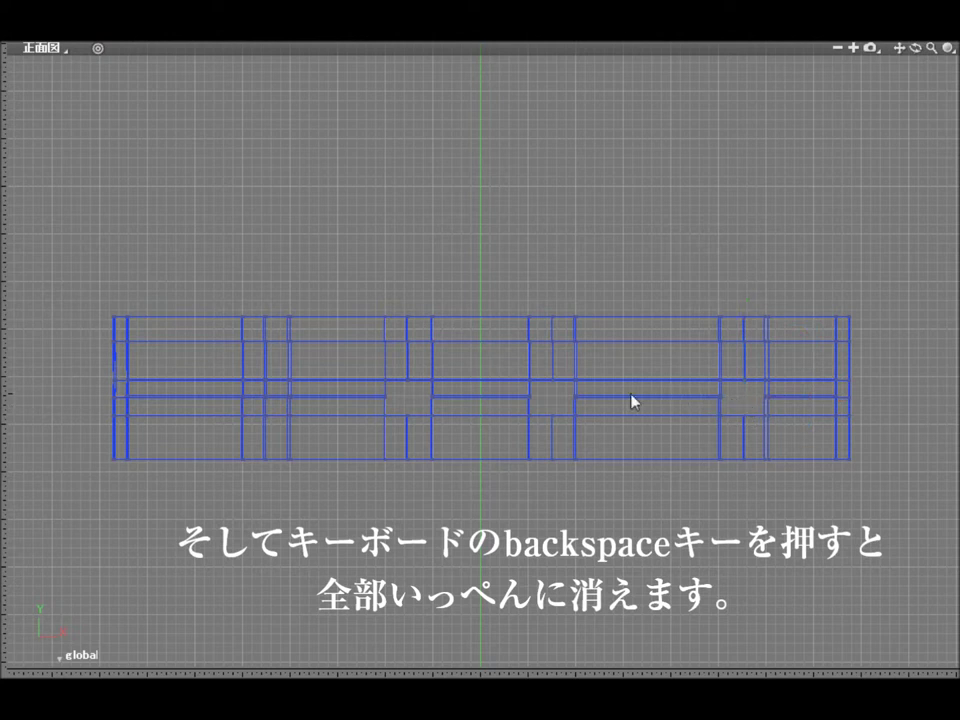
Step: Narrow the remaining door section near the -X end by moving its two outer vertex columns inward
drag(275, 299, 316, 490)
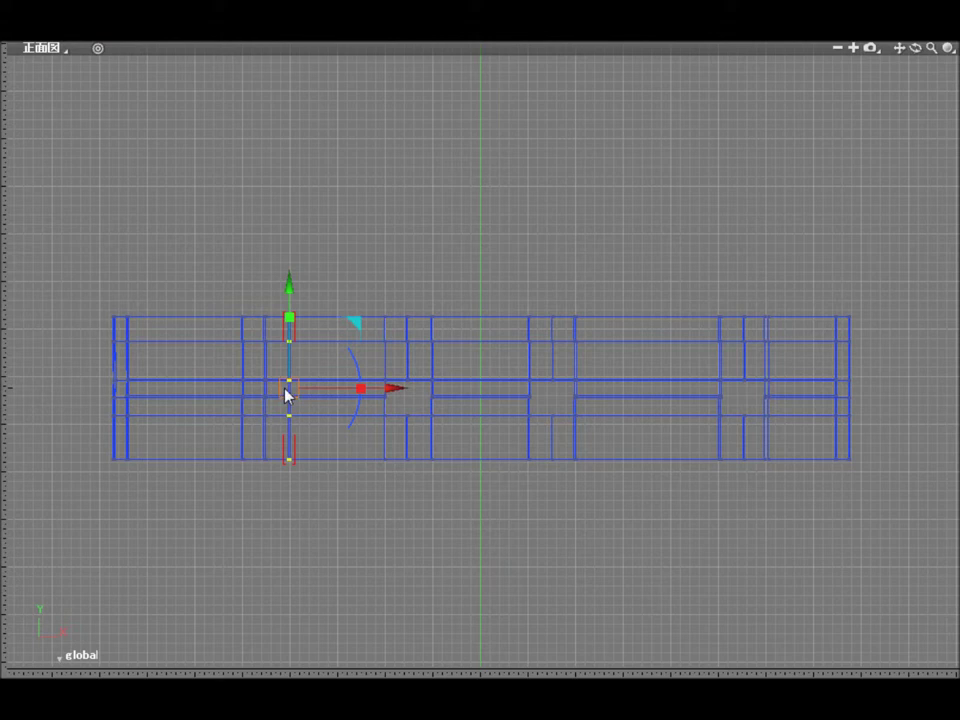
drag(286, 395, 282, 396)
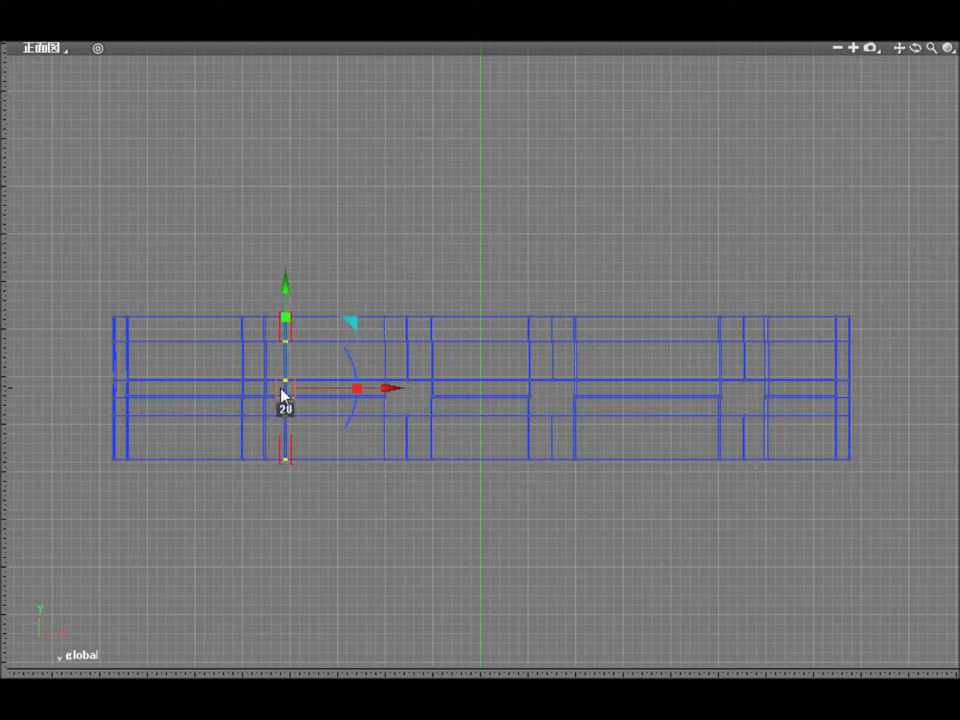
drag(229, 315, 254, 480)
drag(245, 403, 253, 404)
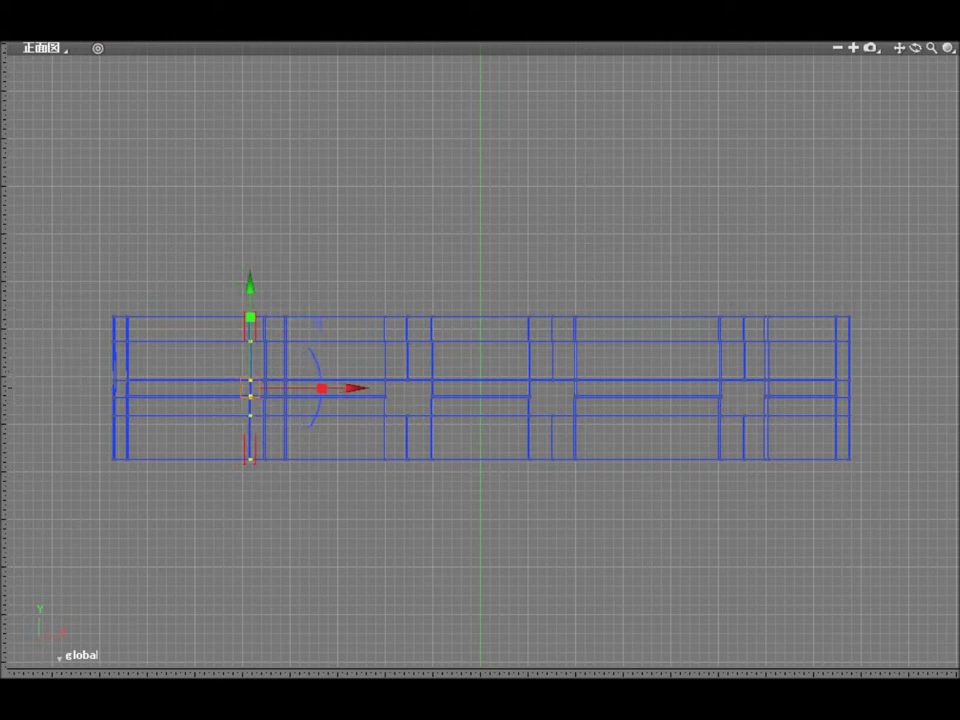
Step: Check the window openings in perspective, and delete the door section's two middle vertices on the near wall only
click(55, 46)
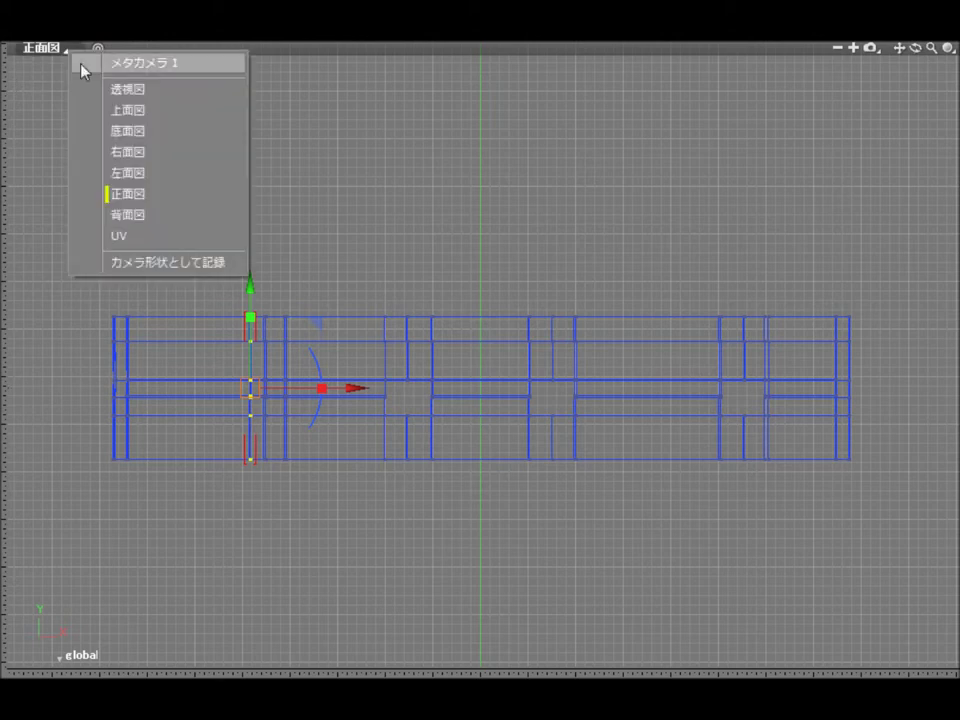
click(110, 89)
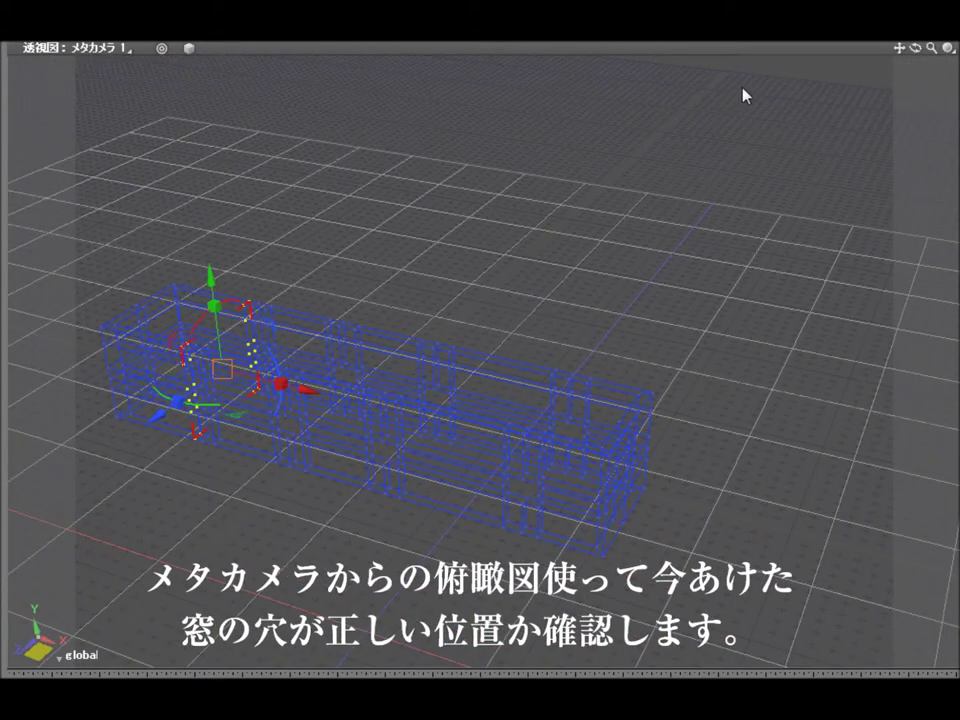
drag(931, 47, 918, 67)
drag(927, 60, 959, 60)
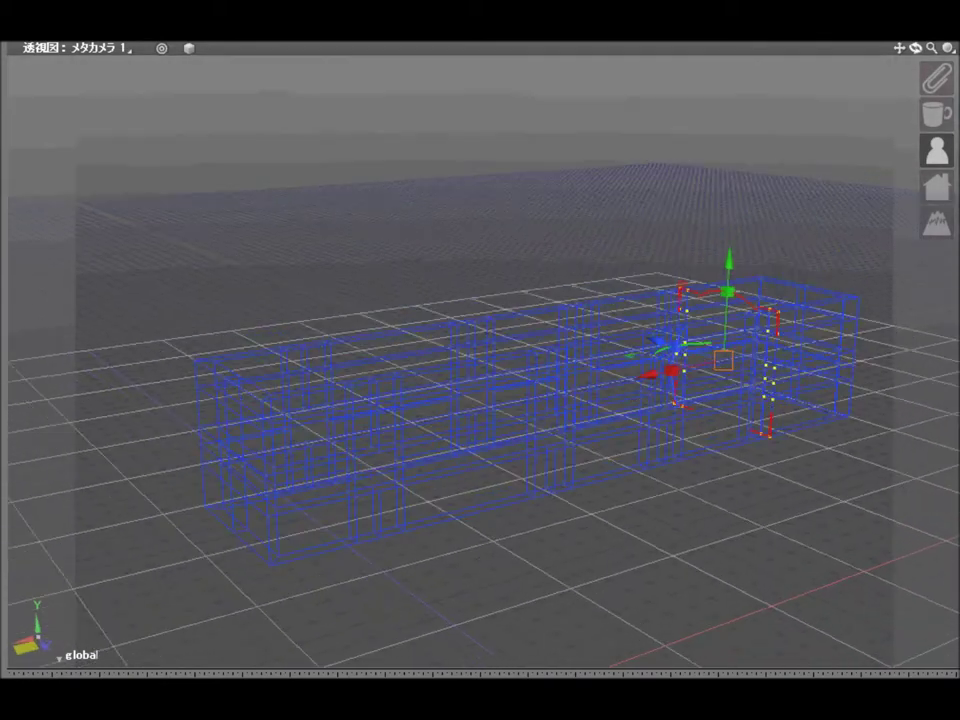
mouse_move(959, 60)
mouse_down()
mouse_move(884, 56)
mouse_move(959, 56)
mouse_move(950, 49)
mouse_up()
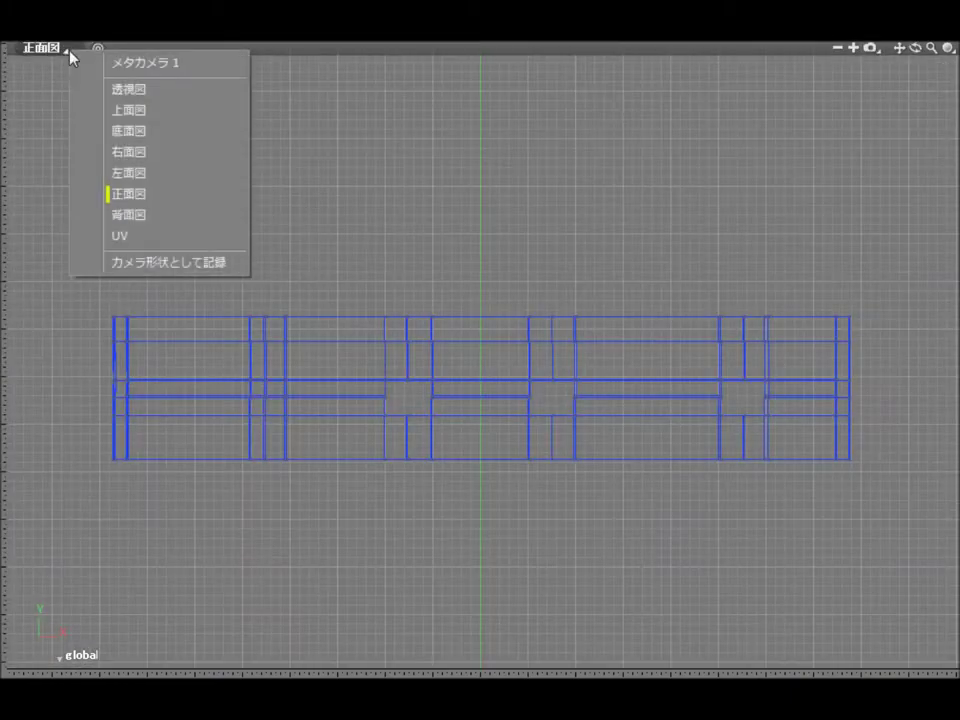
click(92, 92)
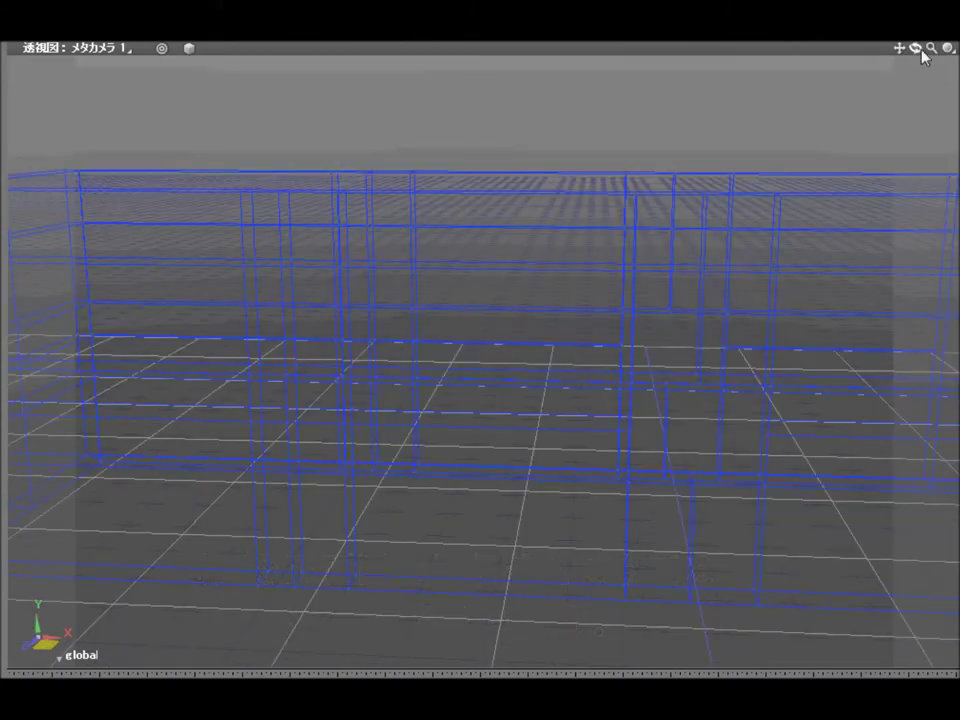
mouse_move(921, 48)
drag(921, 52, 921, 52)
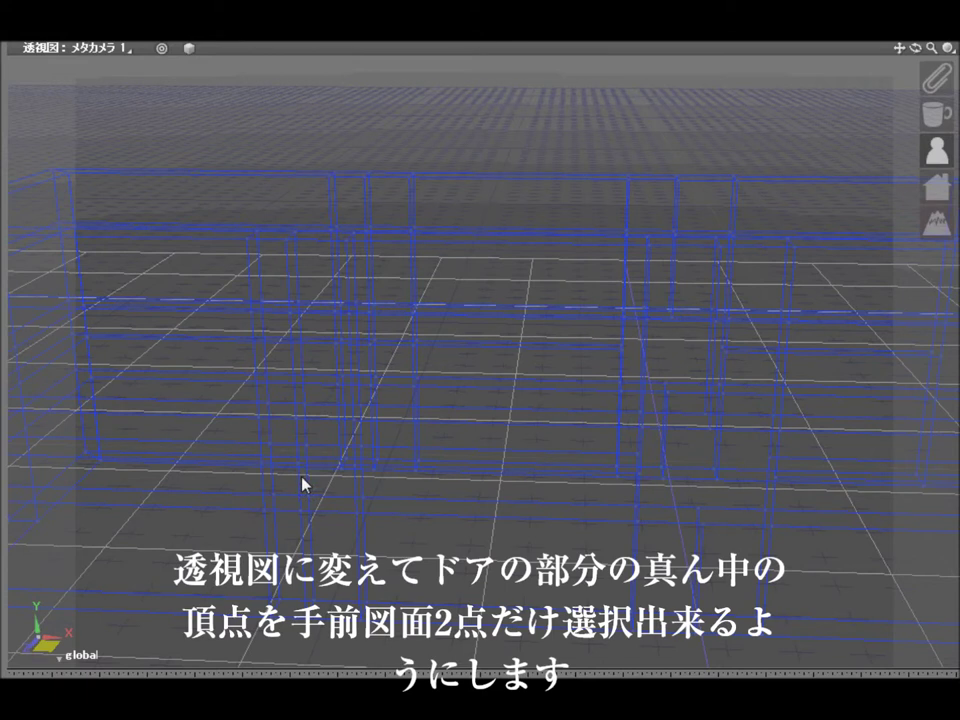
drag(294, 488, 320, 530)
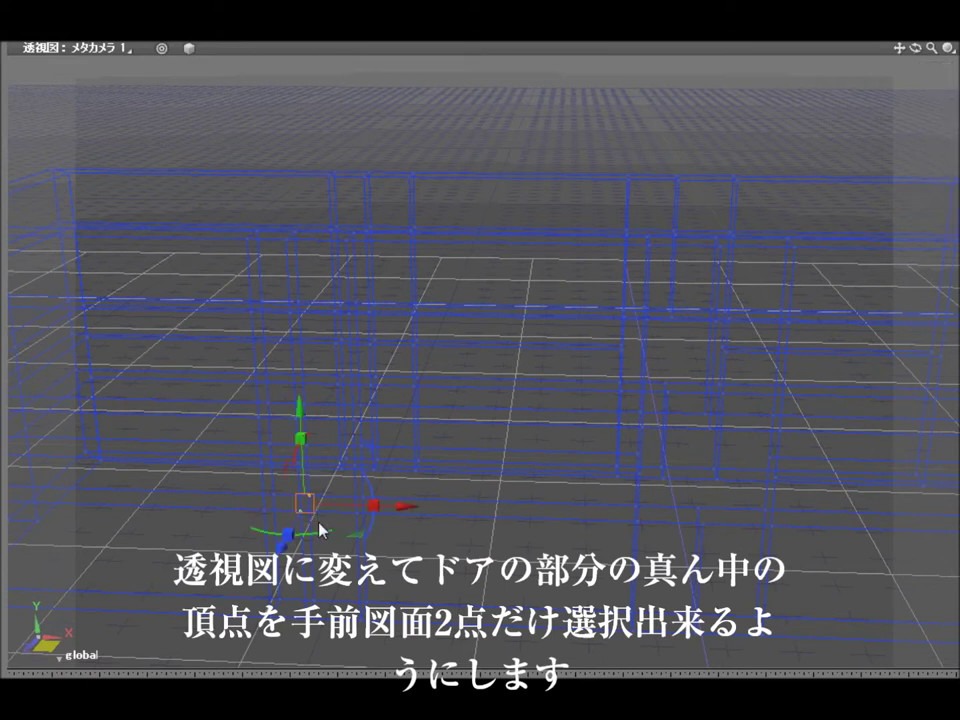
key(Delete)
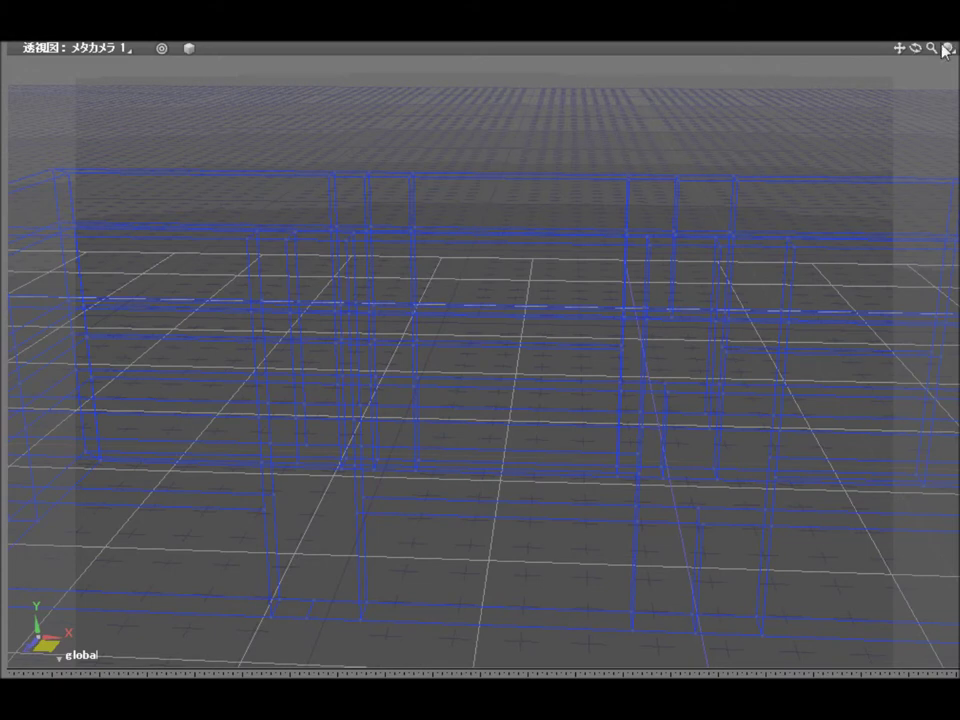
Step: Delete the two middle vertices of the window section on the wall opposite the door
mouse_move(936, 51)
mouse_down()
mouse_move(950, 50)
mouse_move(921, 49)
mouse_move(950, 46)
mouse_move(920, 48)
mouse_move(959, 46)
mouse_move(916, 38)
mouse_move(917, 28)
mouse_move(922, 50)
mouse_up()
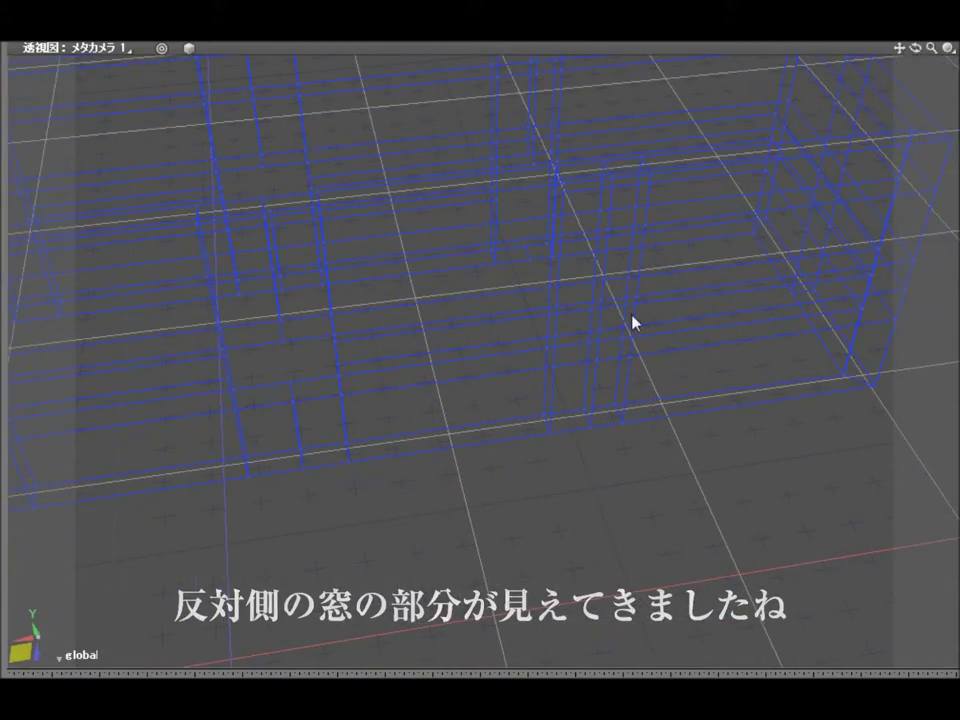
drag(586, 324, 616, 347)
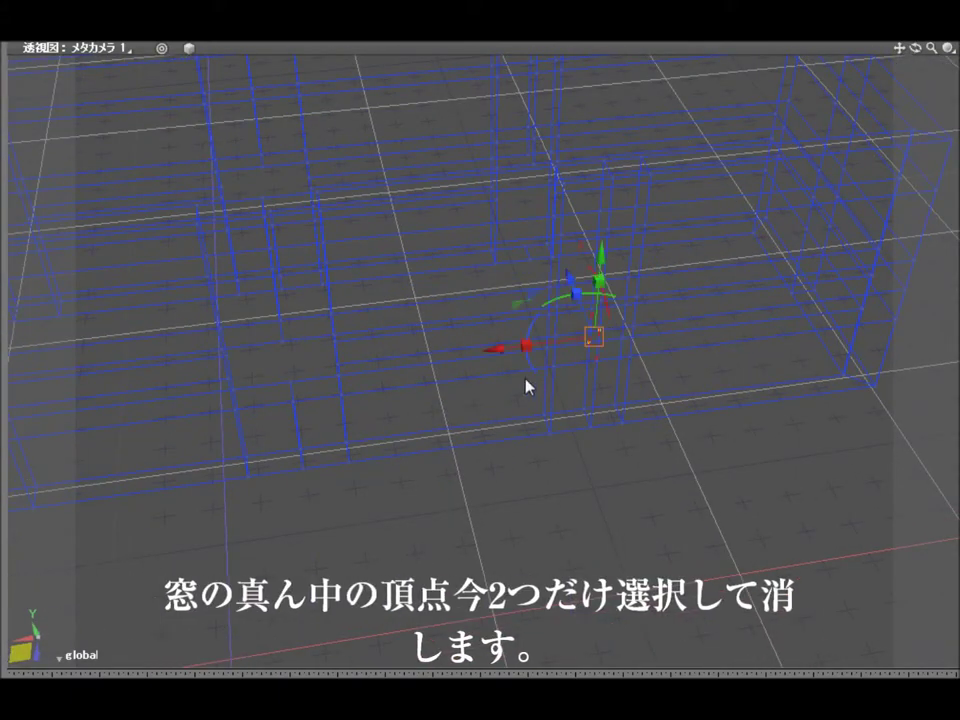
key(Delete)
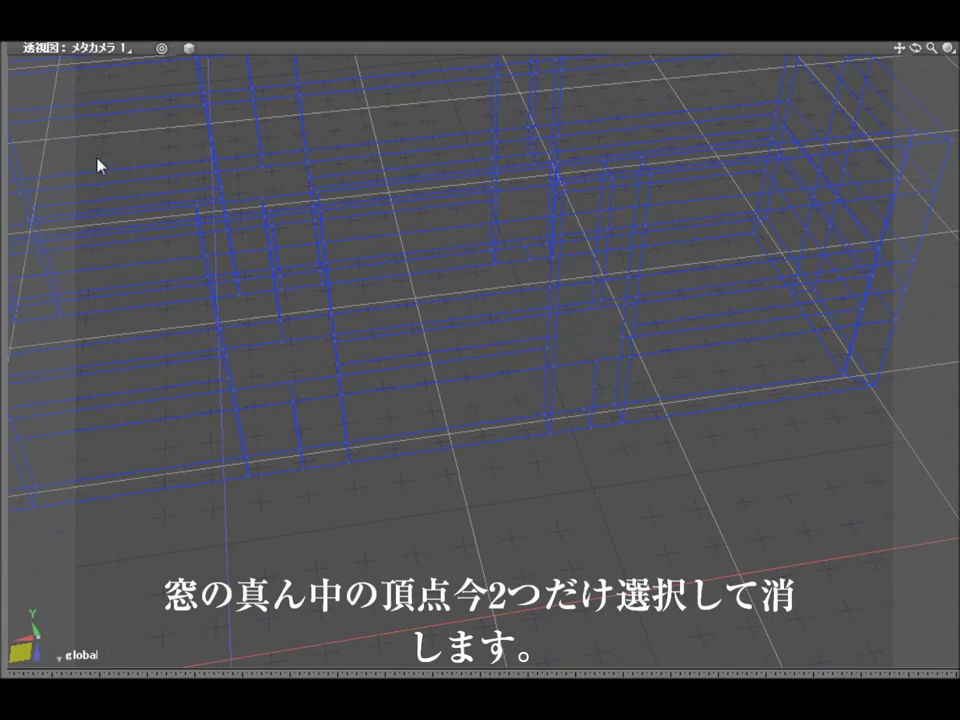
Step: Raise the topmost middle vertices of the end walls in the left view to form the gable triangles, and inspect them in perspective
click(136, 48)
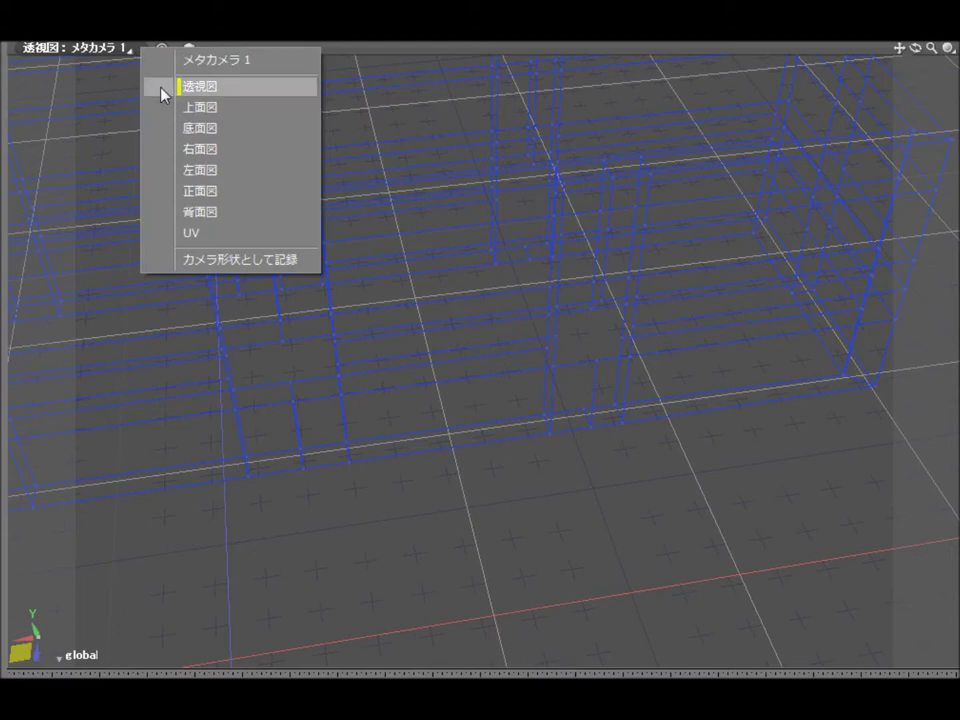
click(195, 170)
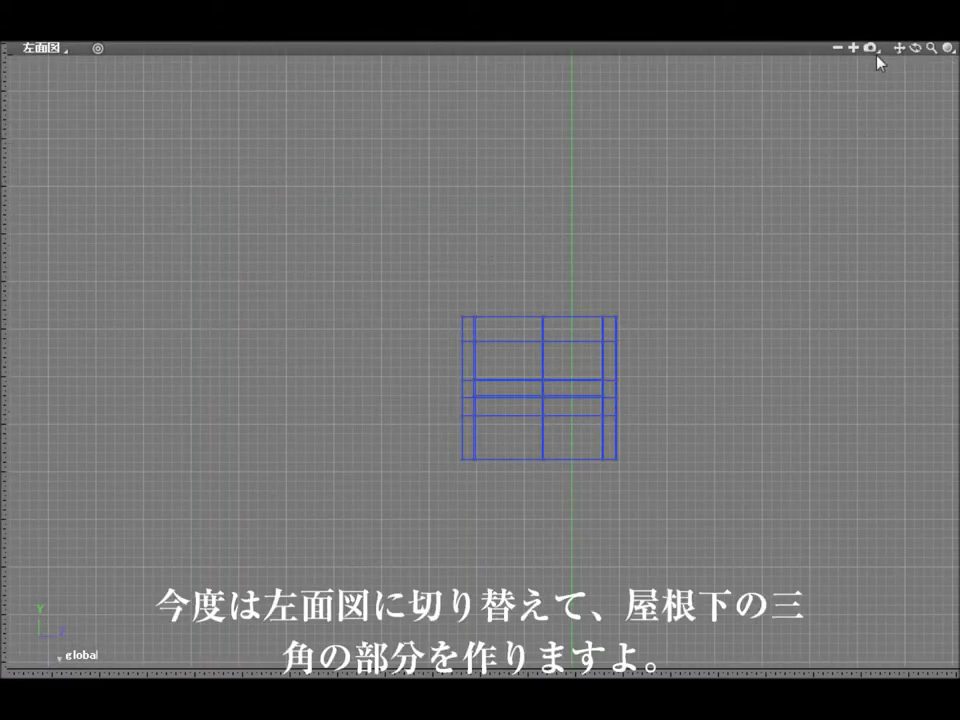
drag(899, 48, 838, 63)
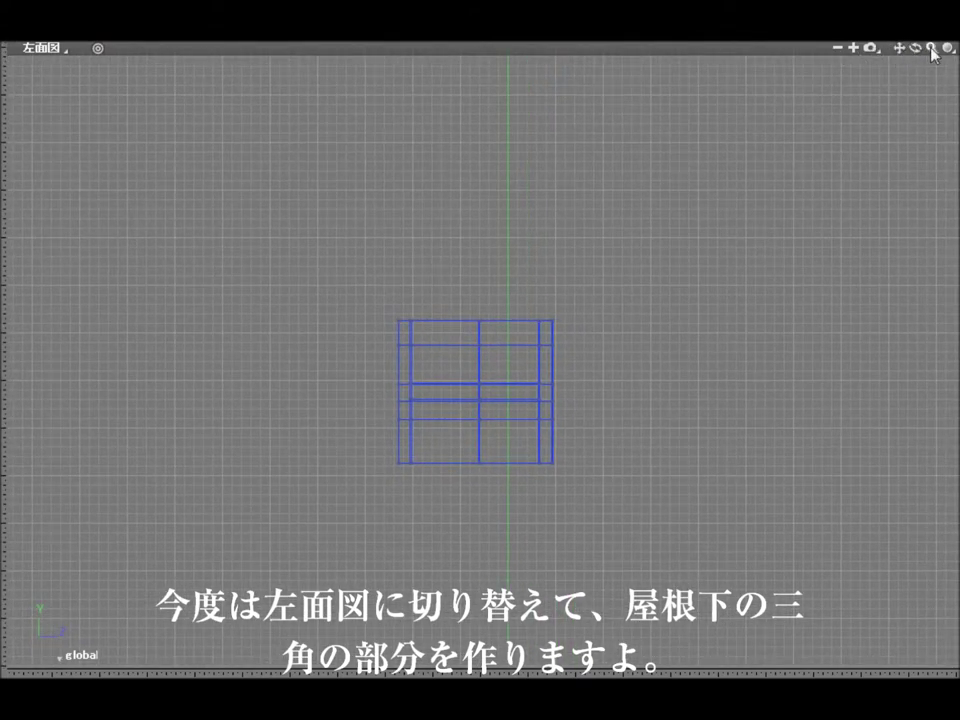
click(854, 49)
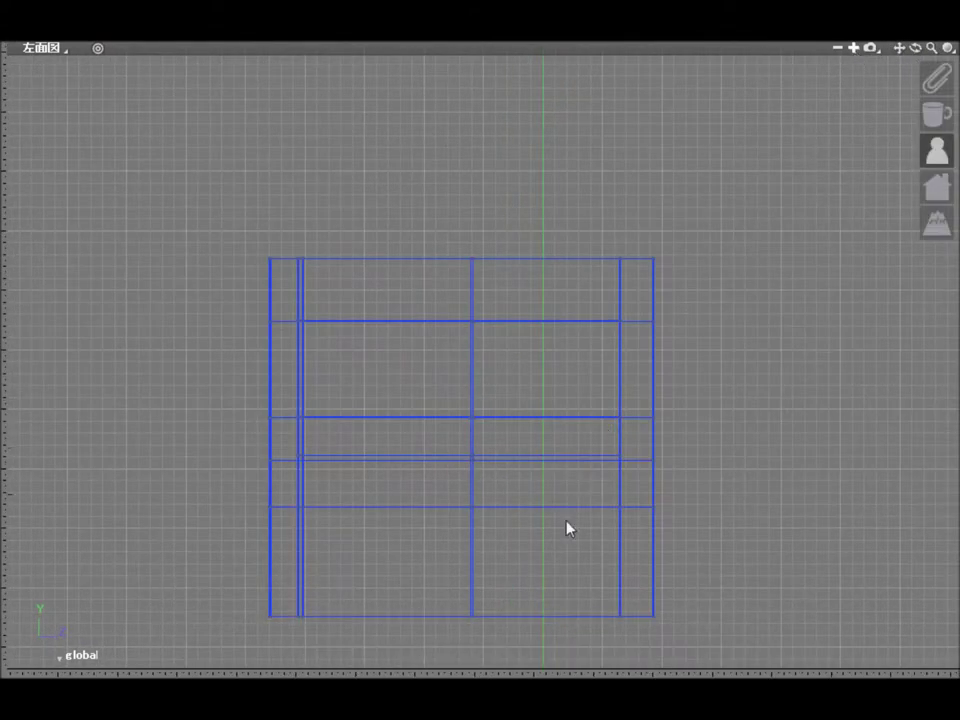
drag(485, 276, 491, 290)
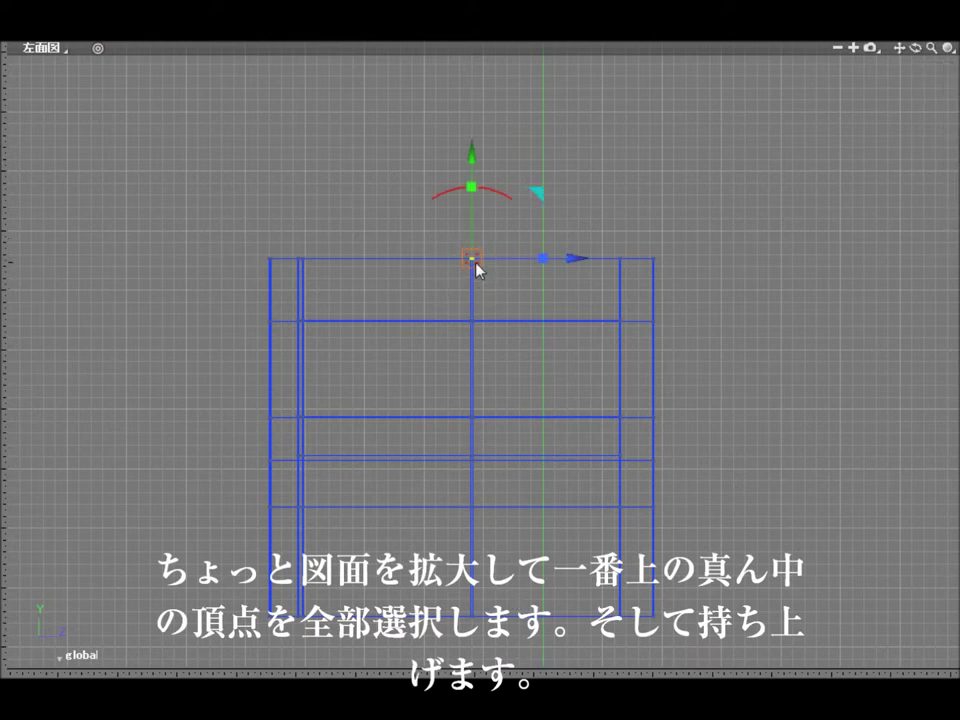
drag(476, 263, 480, 167)
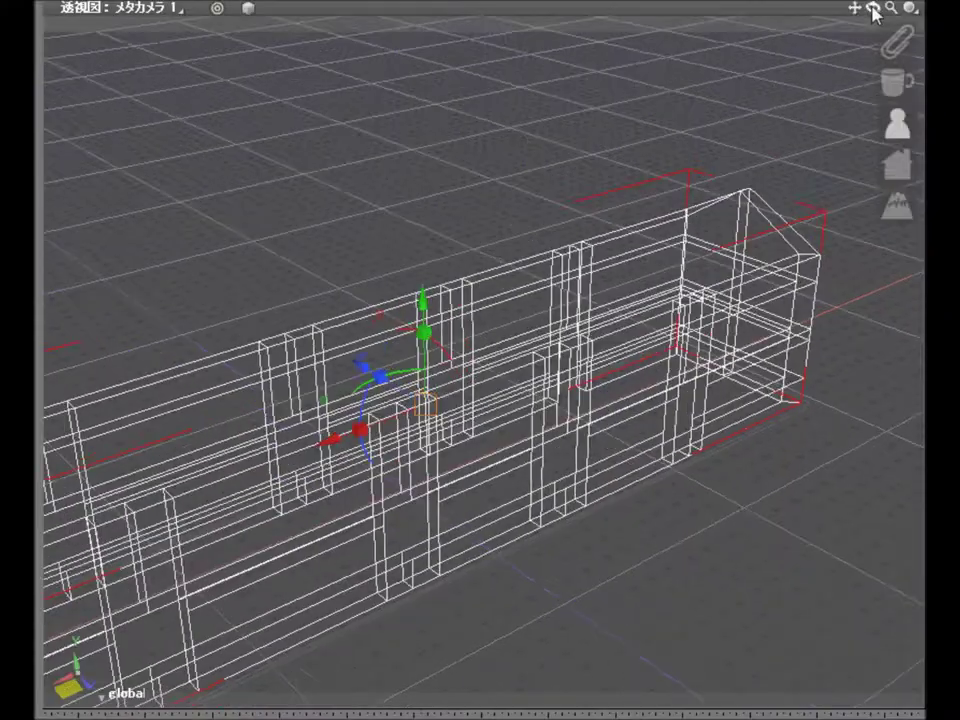
drag(870, 8, 664, 46)
drag(886, 126, 877, 135)
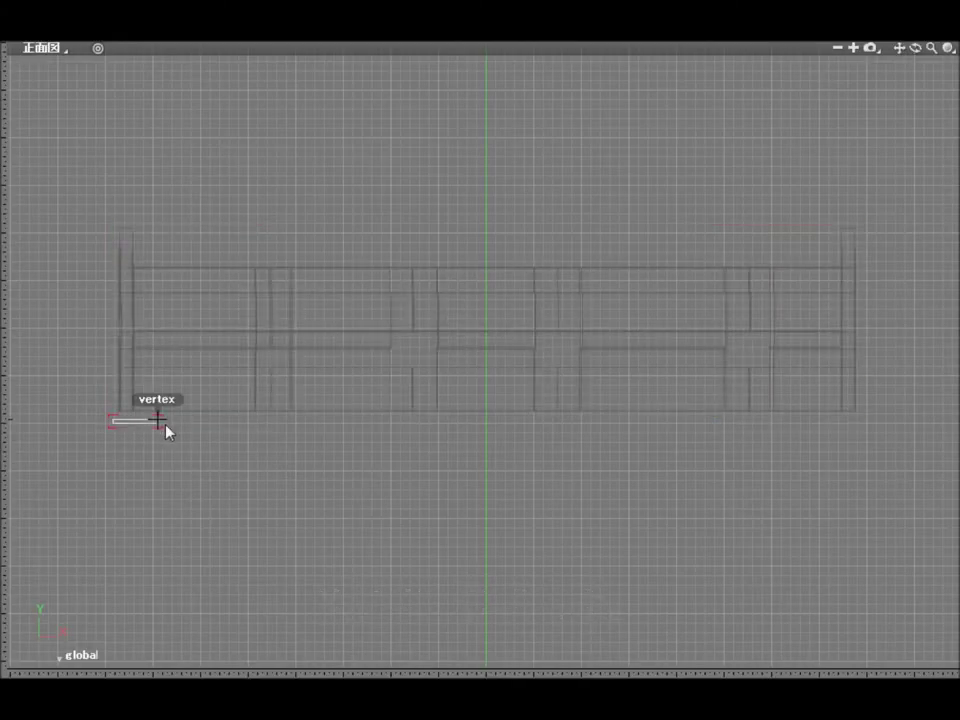
Step: Draw a thin rectangle just below the walls in front view and sweep it in top view slightly beyond the walls' footprint
drag(165, 425, 860, 427)
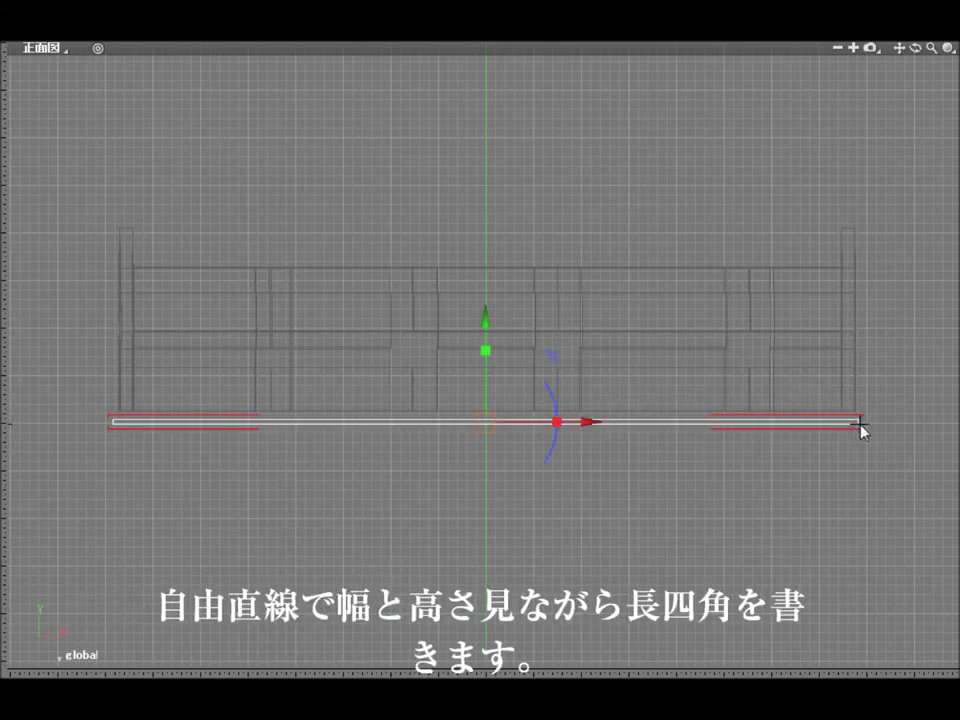
click(60, 47)
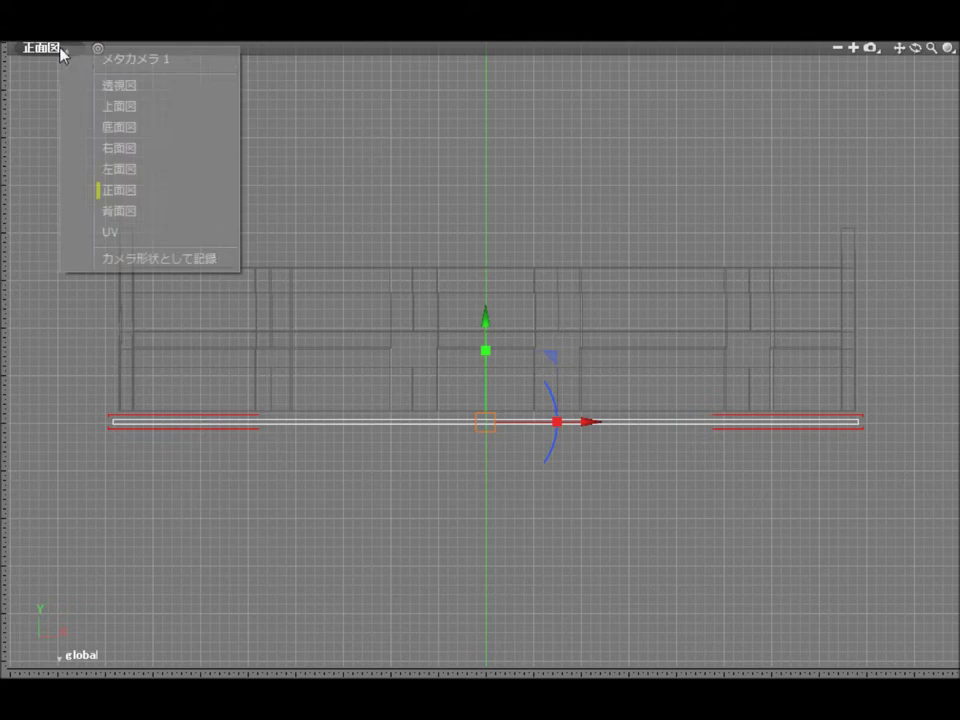
click(103, 110)
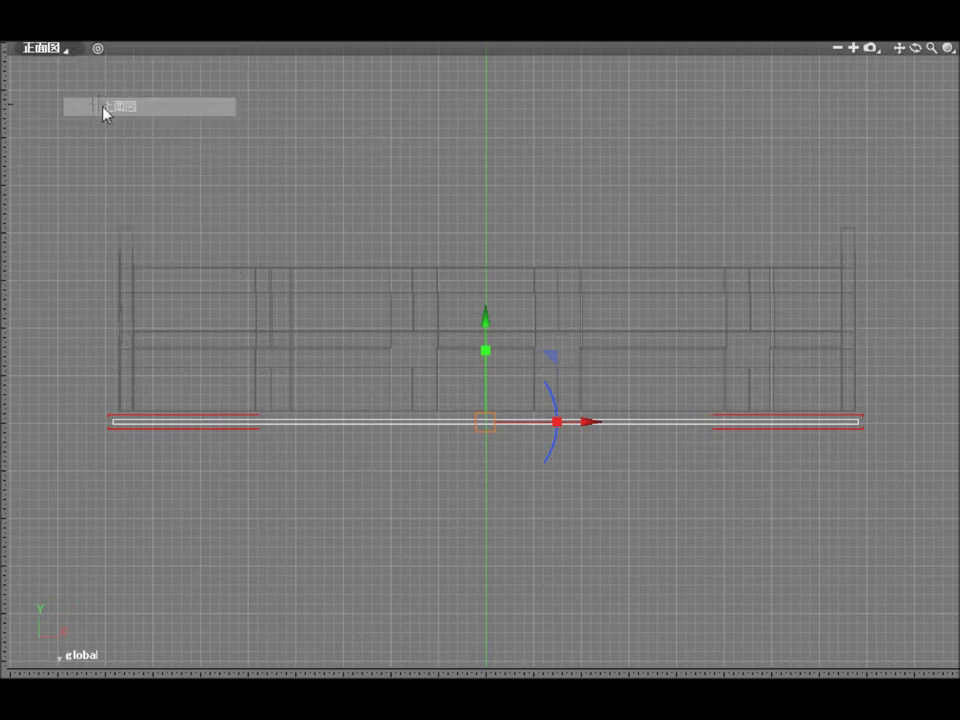
right_click(492, 429)
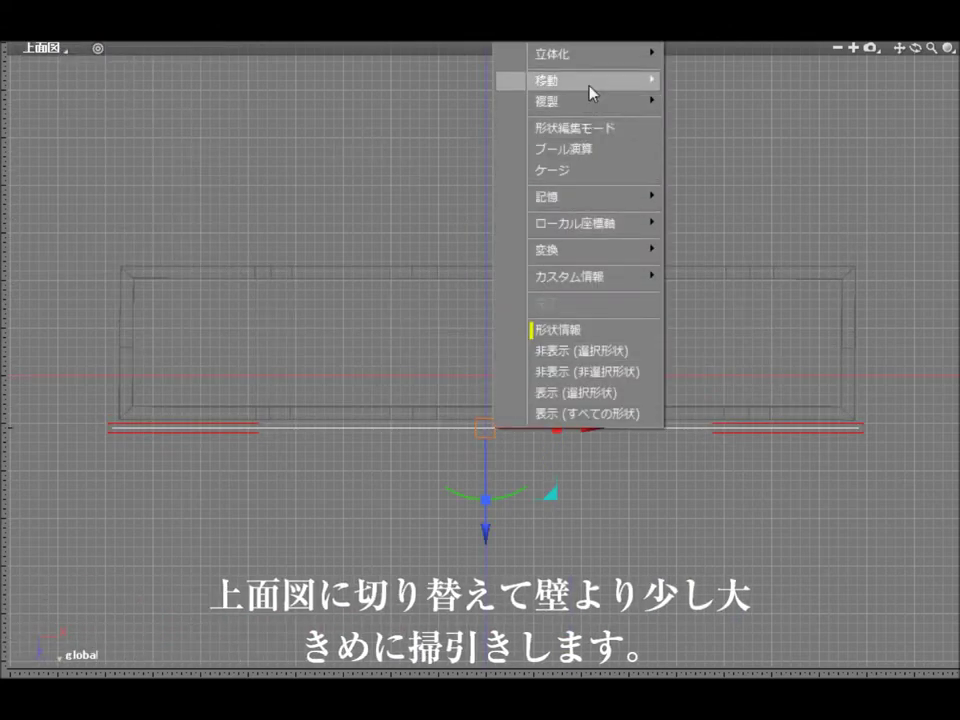
mouse_move(596, 63)
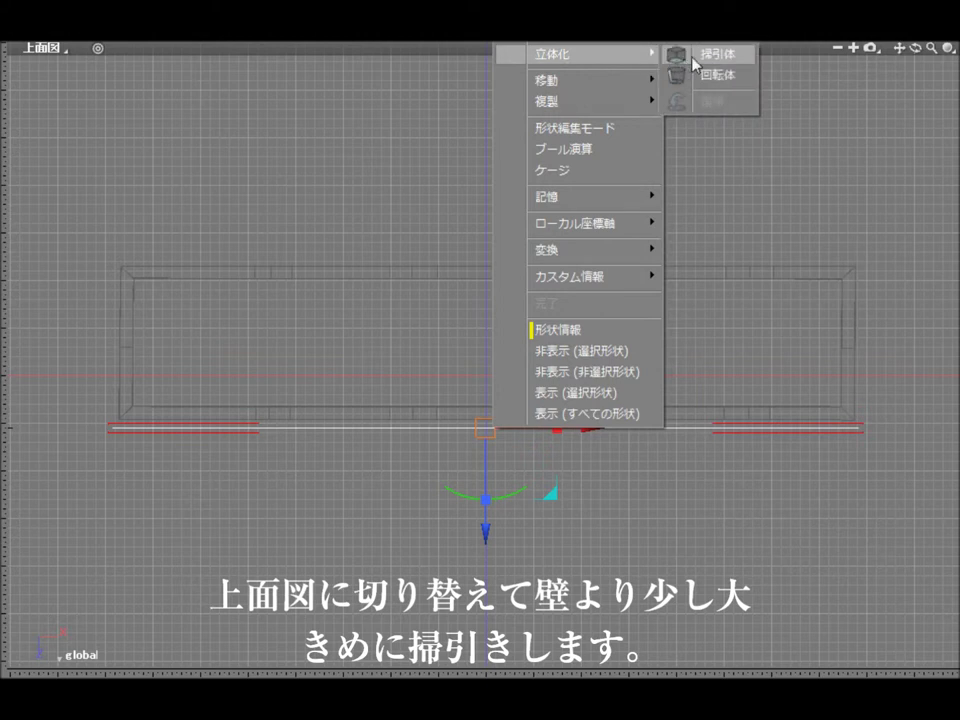
click(694, 58)
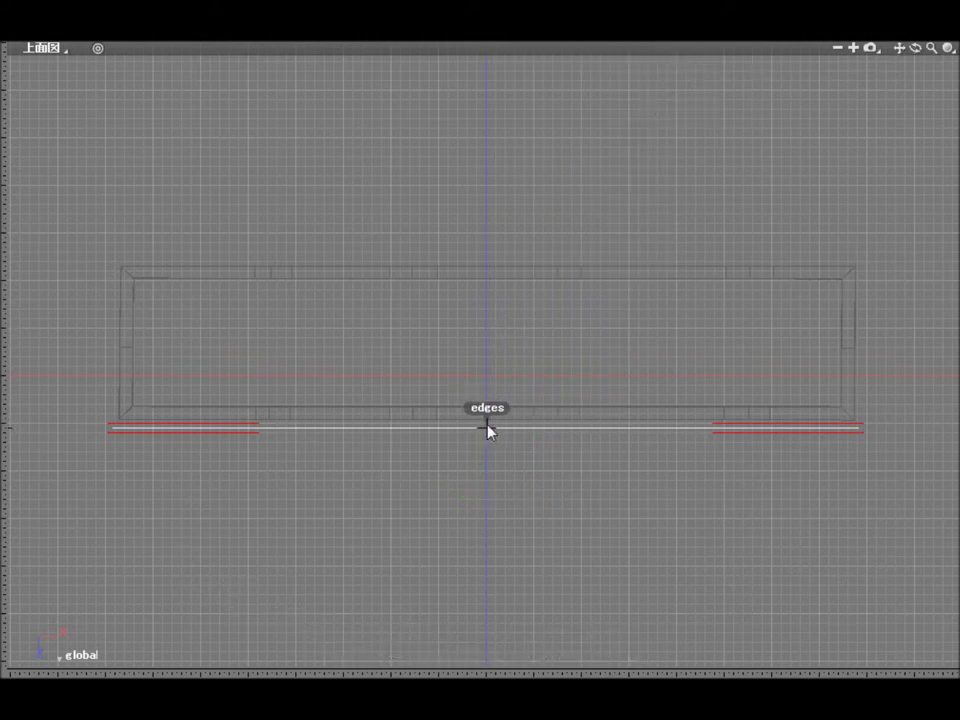
drag(486, 425, 486, 333)
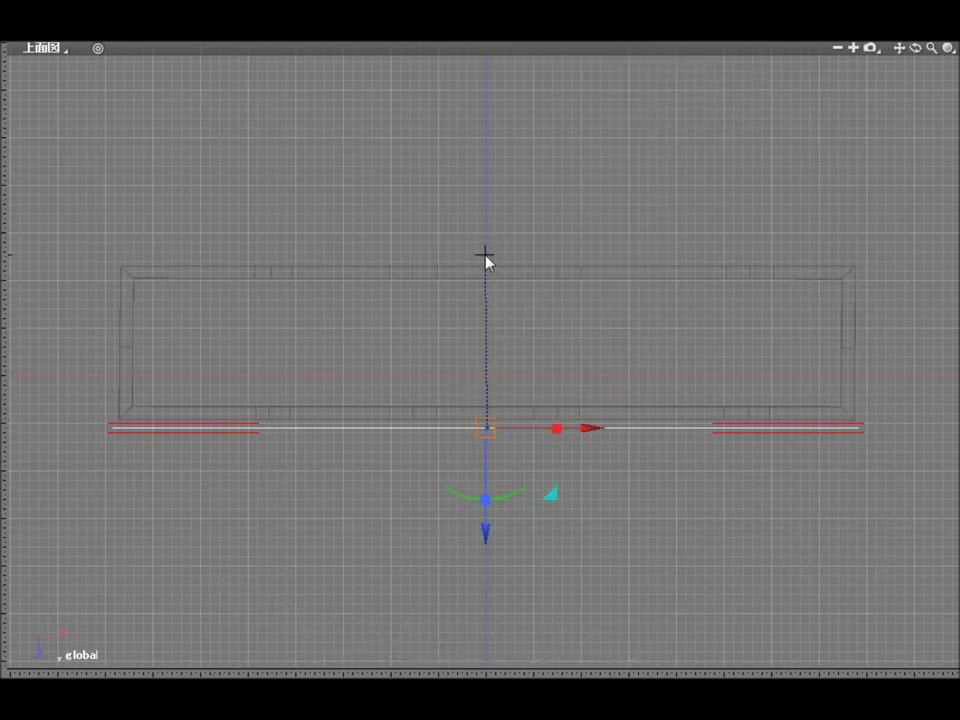
drag(486, 257, 488, 252)
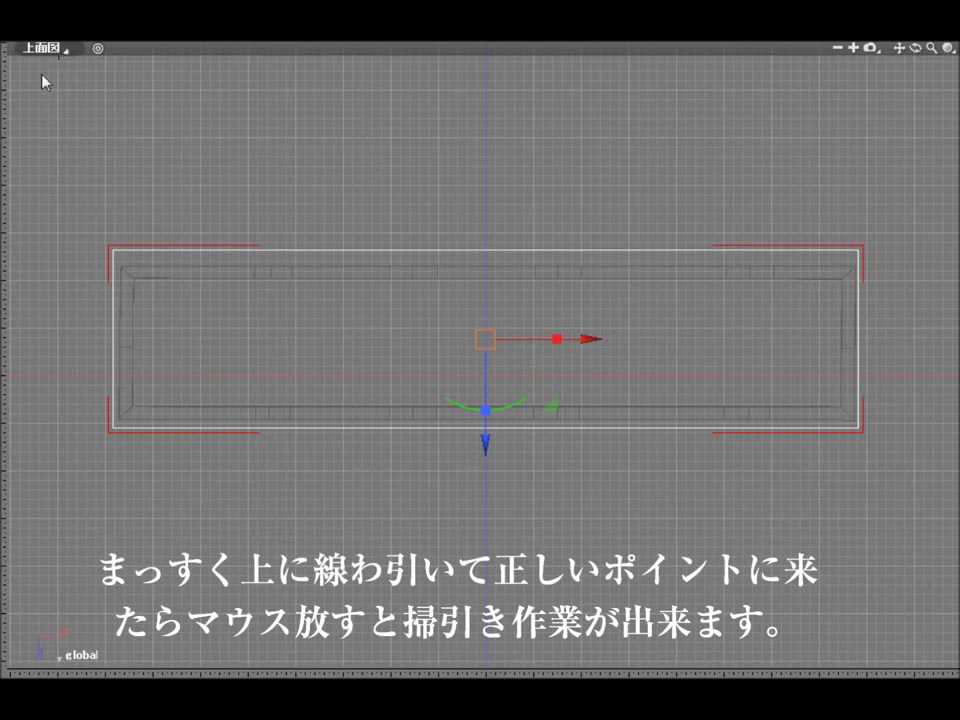
Step: Convert the swept base slab to a polygon mesh with custom divisions of 4 crossing and 3 in the selected direction
click(45, 508)
click(368, 208)
key(BackSpace)
text(3)
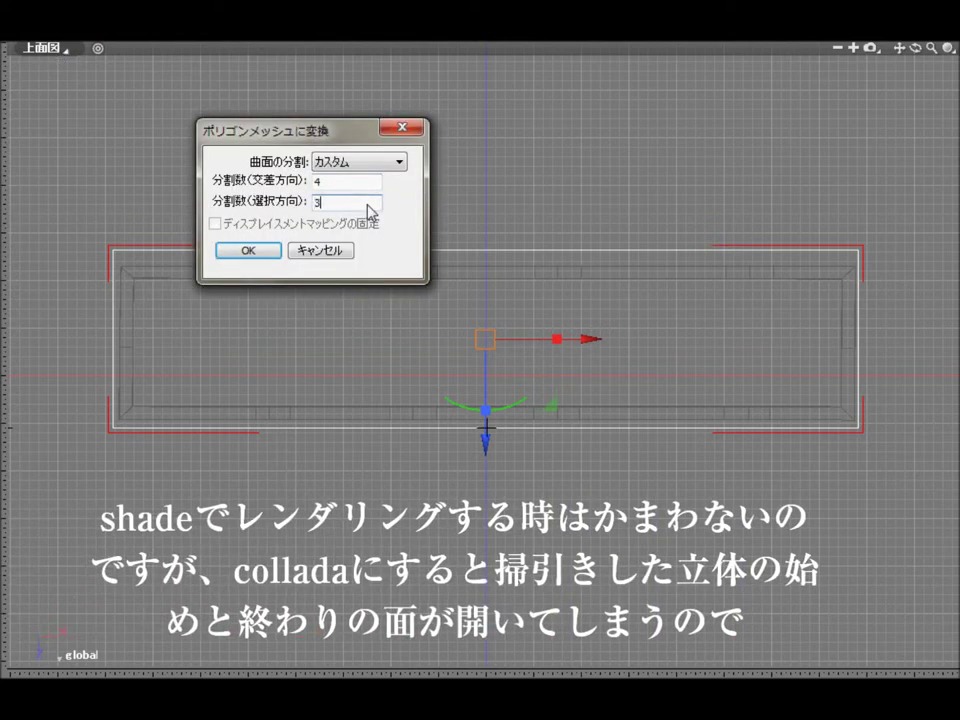
click(253, 253)
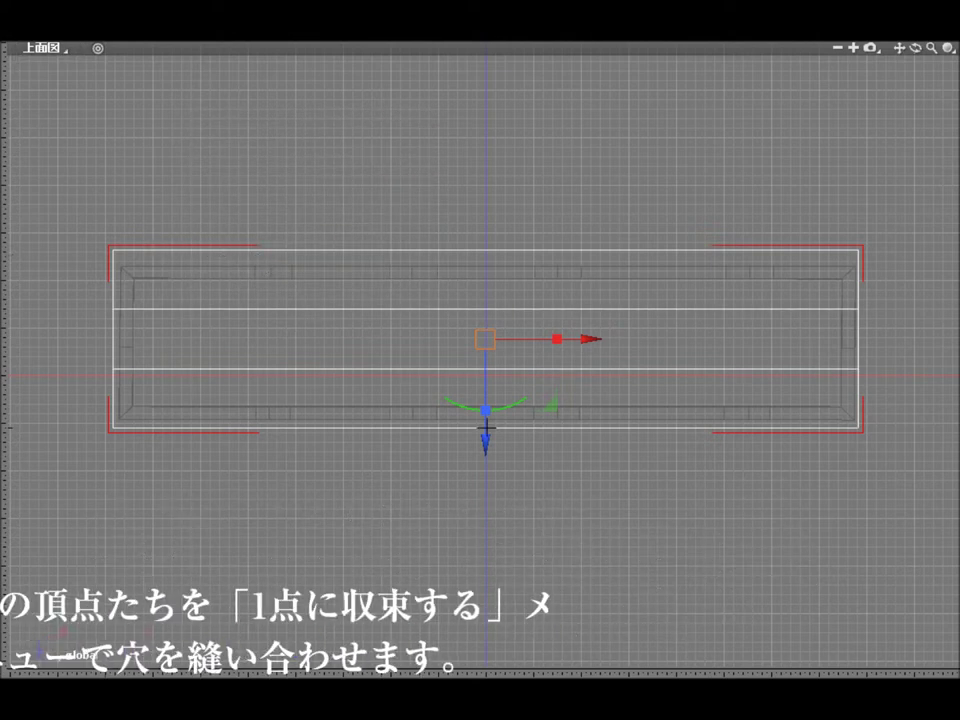
Step: Select the base slab's two middle vertex rows and spread them apart along Z until they lie near the slab's long edges
click(70, 38)
click(70, 40)
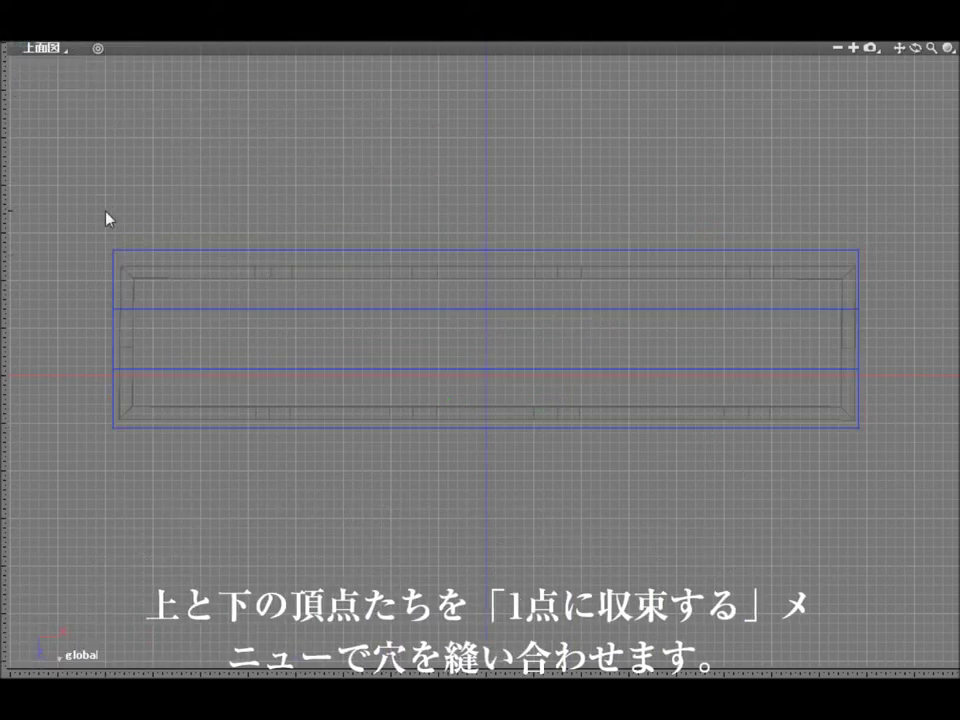
drag(75, 292, 885, 386)
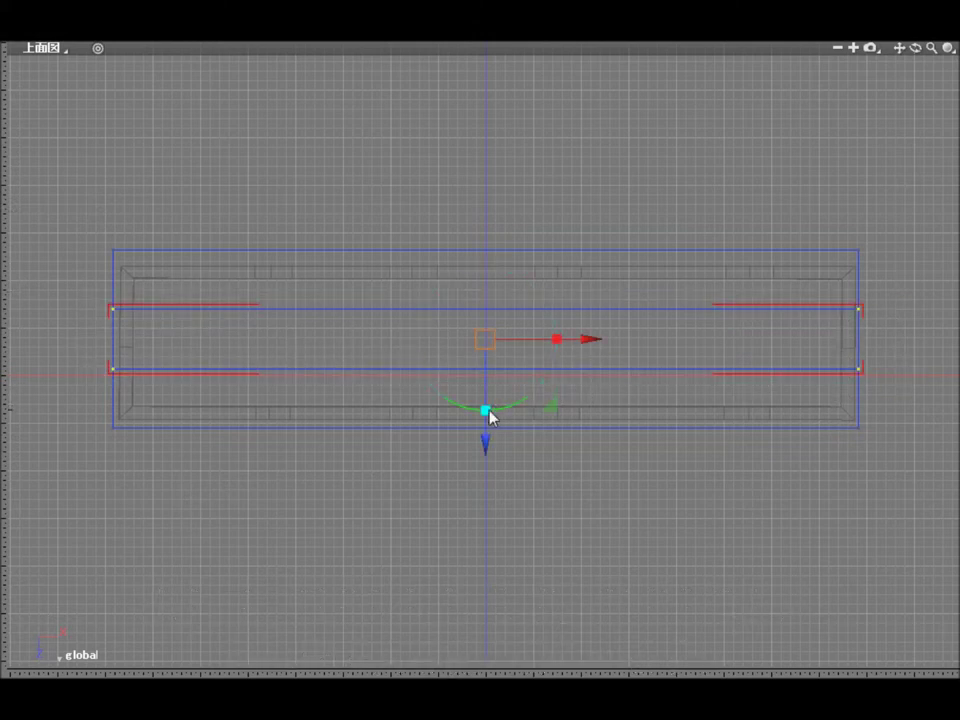
drag(488, 411, 497, 539)
Step: Collapse each open side's outer vertices to one point, and stretch the four inner corner vertices along Z flush with those points
drag(73, 226, 889, 259)
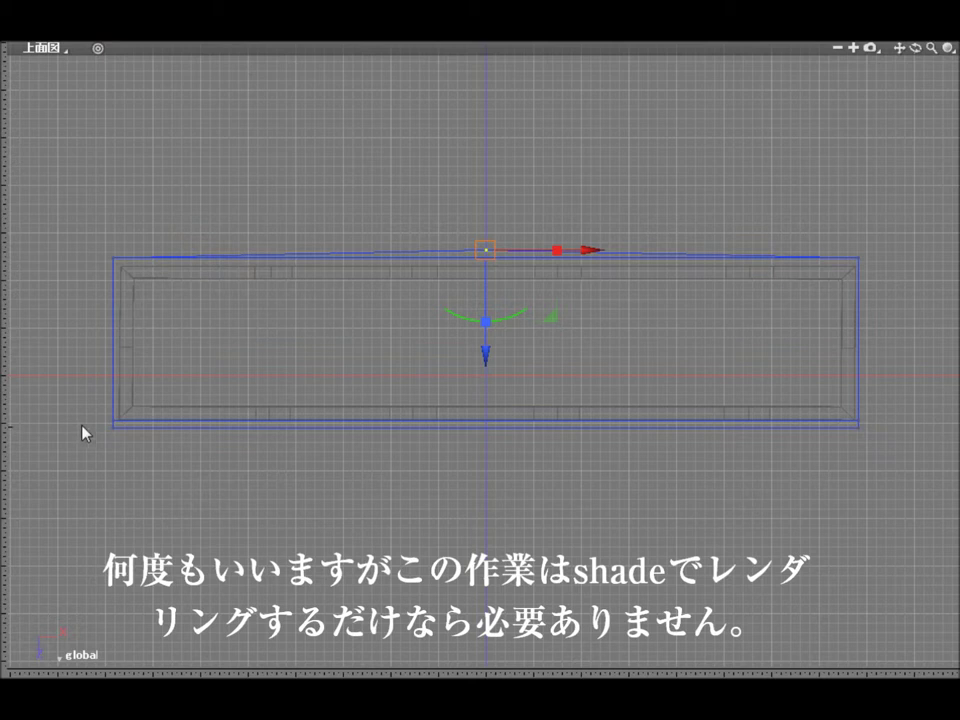
drag(86, 425, 886, 535)
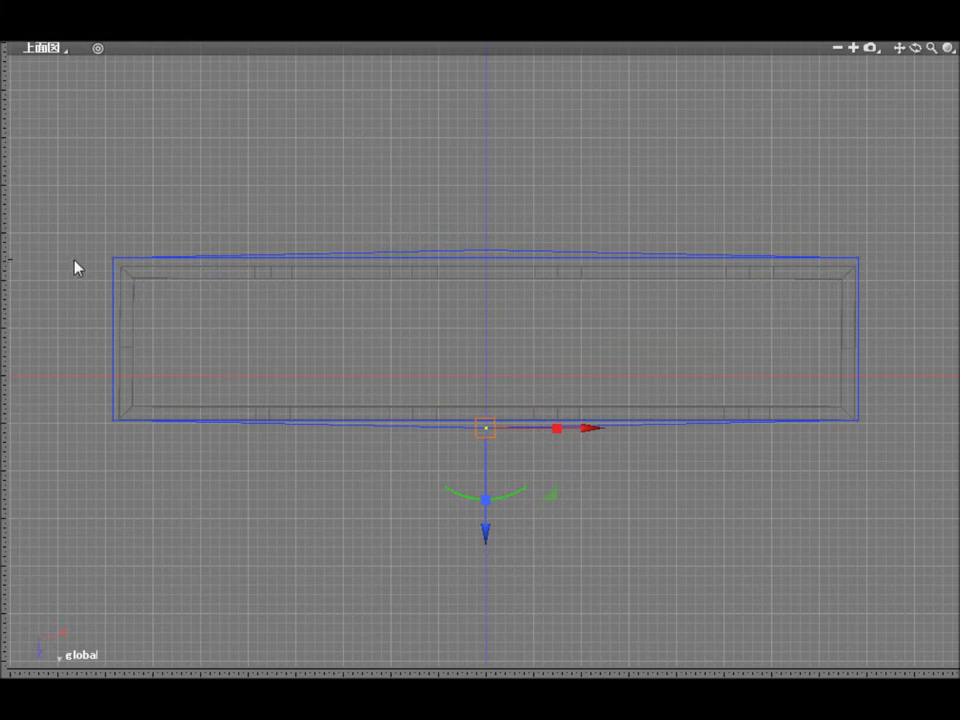
drag(79, 260, 881, 432)
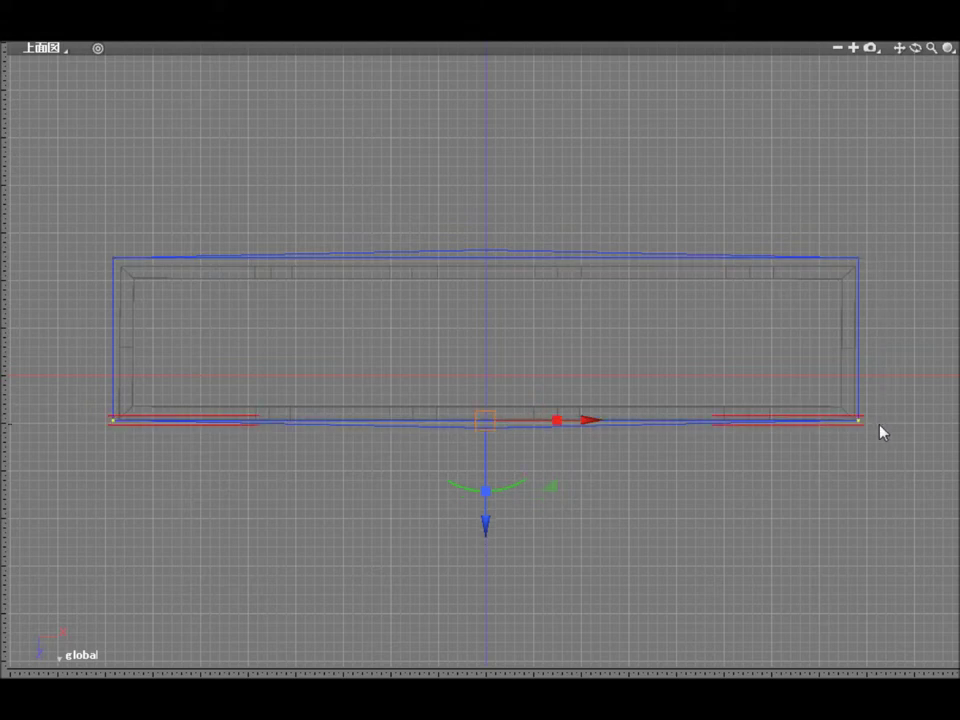
key(q)
drag(90, 258, 897, 361)
key(w)
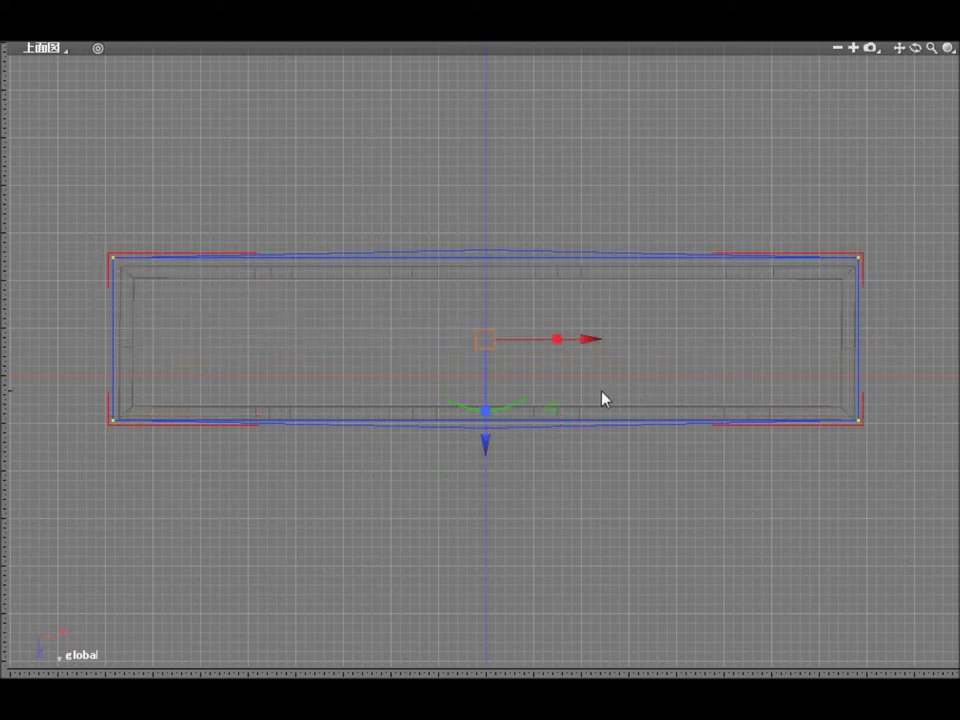
drag(486, 416, 491, 426)
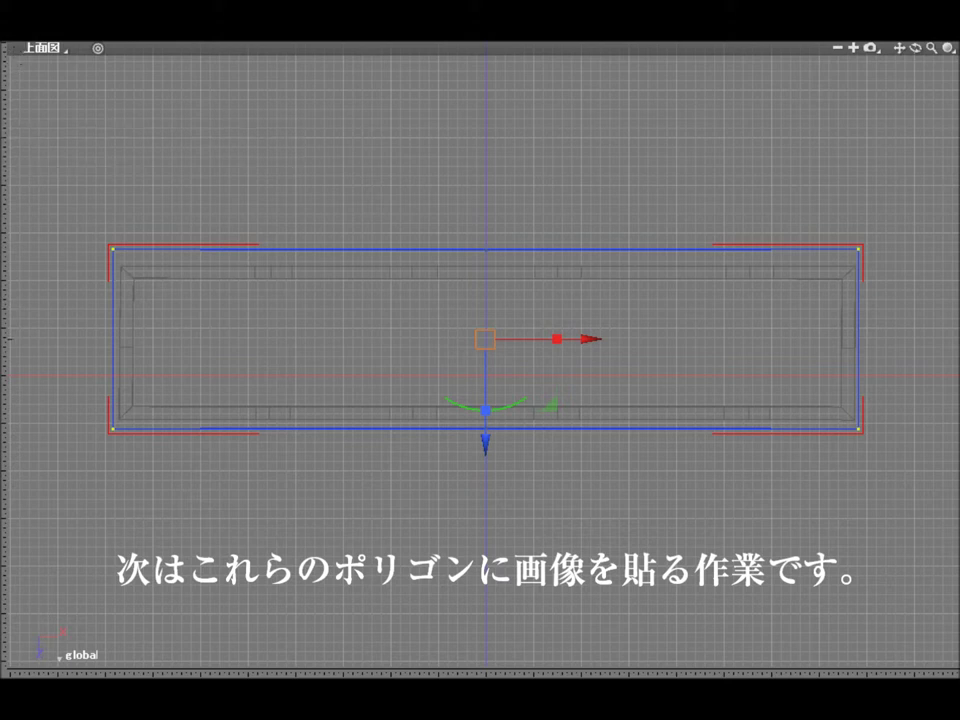
Step: Shift the box-mapped wood floor image along Z in the top view to cover the base slab's near edge
click(26, 42)
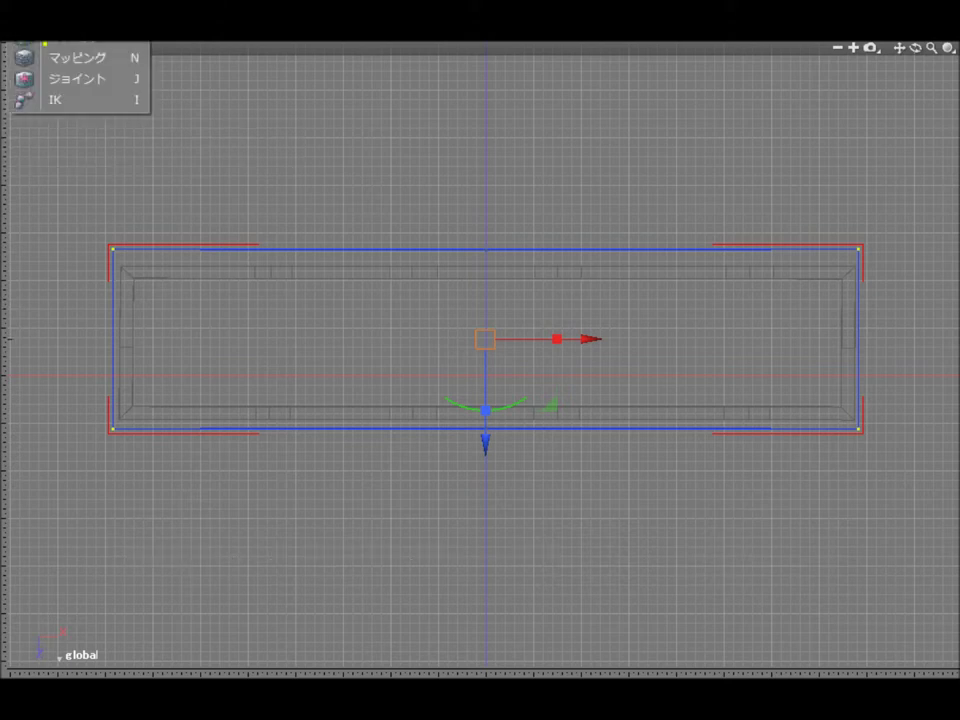
click(62, 43)
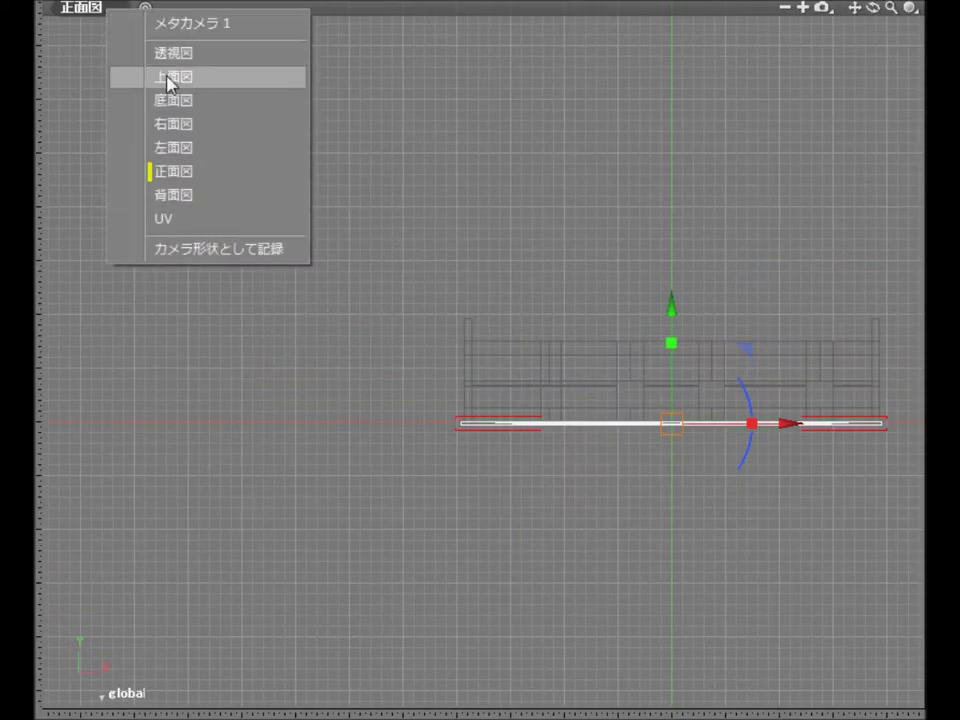
click(167, 79)
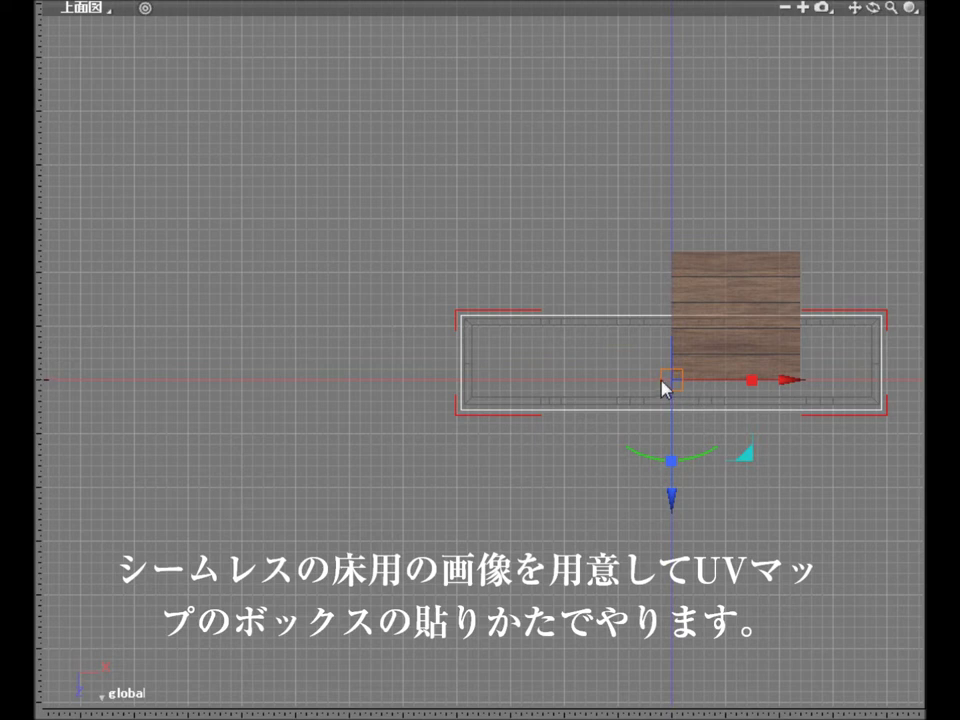
drag(663, 383, 665, 414)
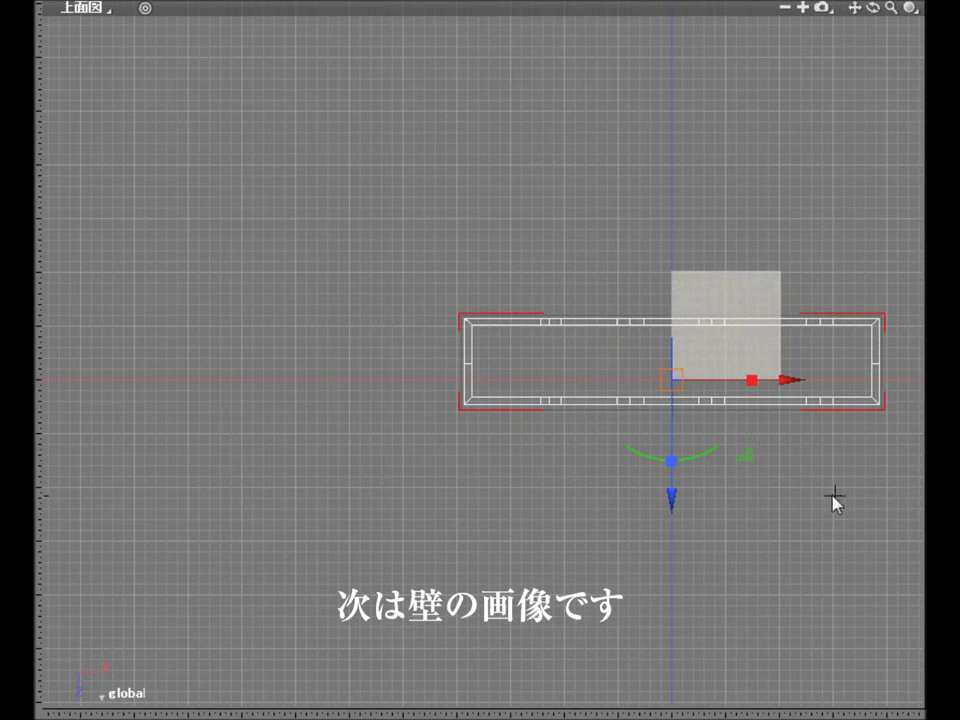
Step: Check the wall image in the front and left views, and move it along Z so it covers the whole gable wall
click(111, 11)
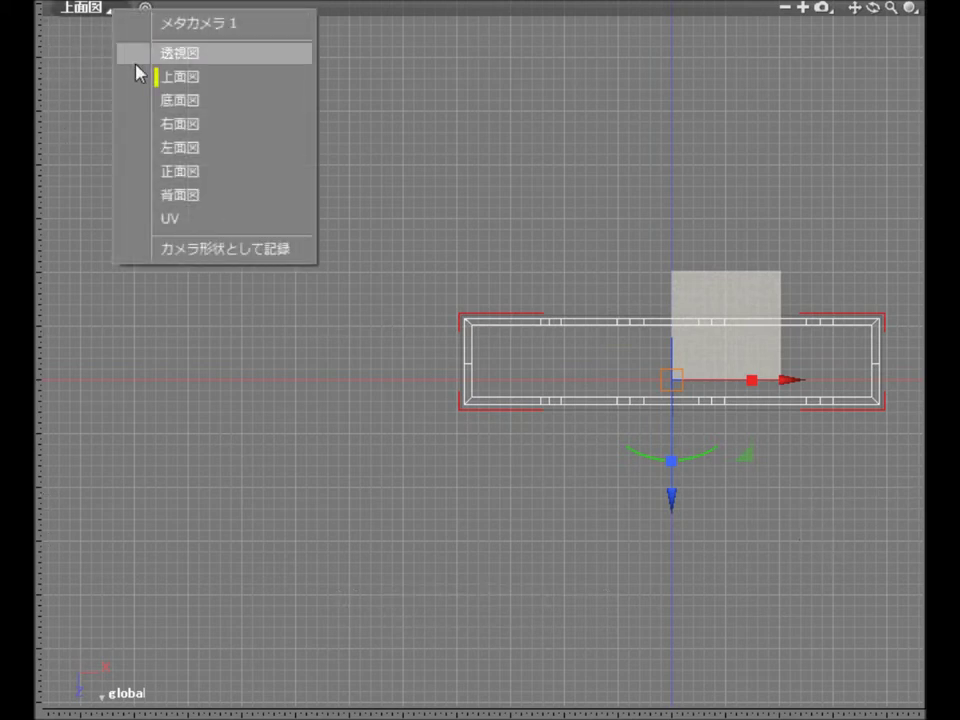
click(182, 173)
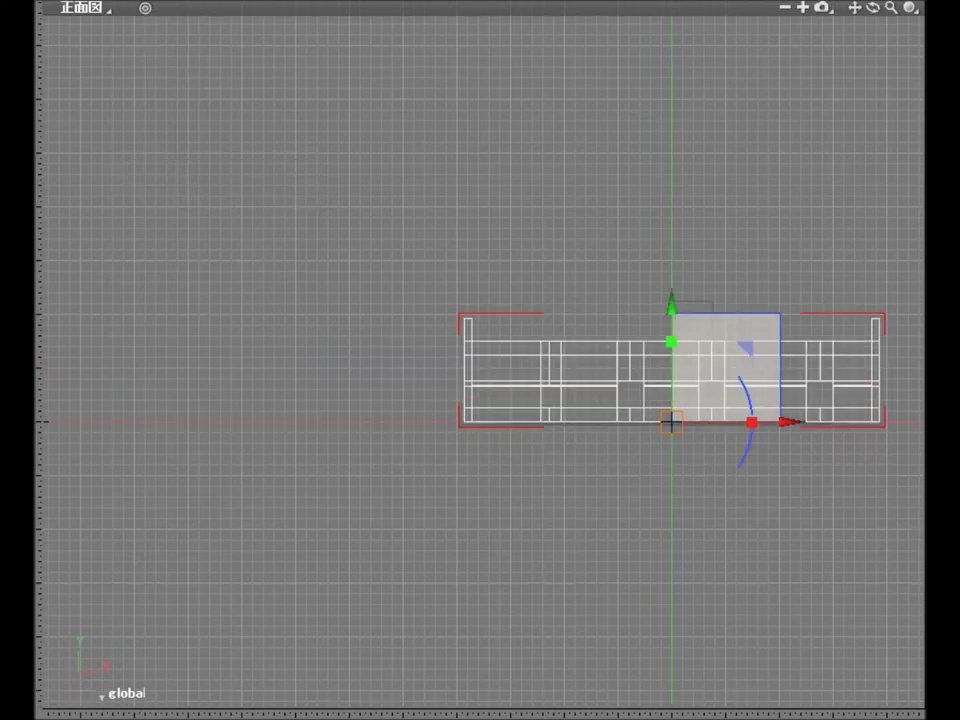
click(111, 11)
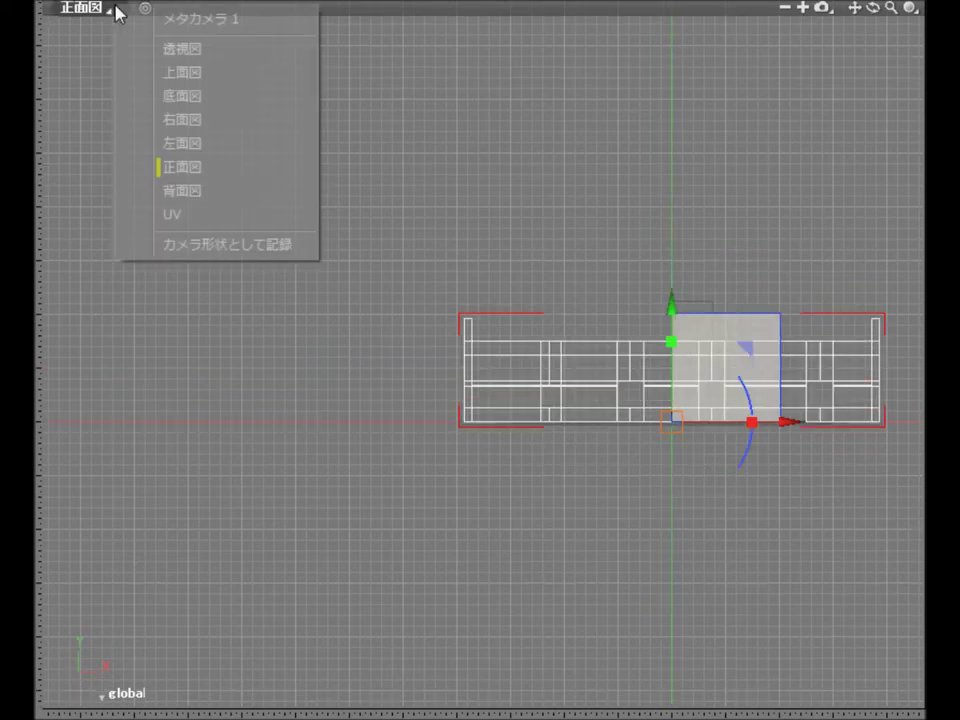
click(185, 144)
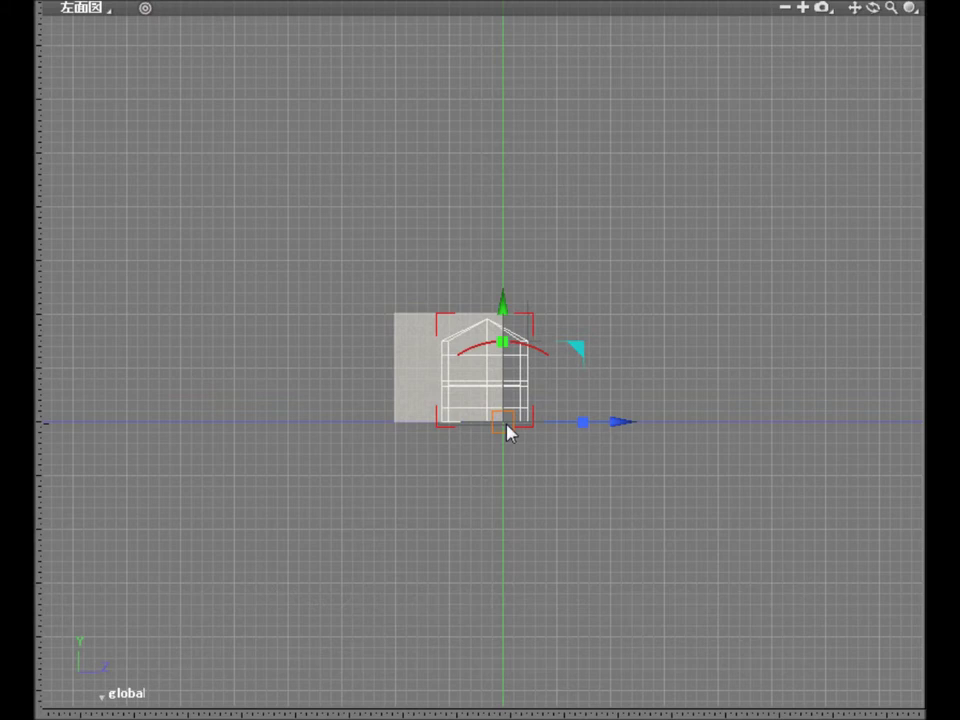
drag(508, 430, 533, 430)
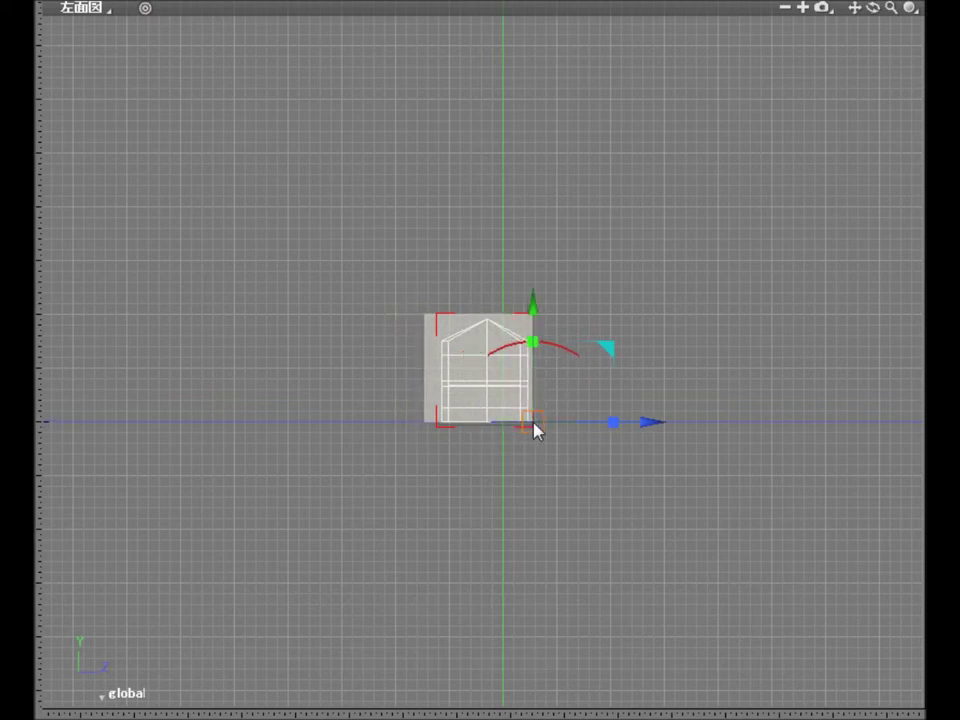
drag(535, 430, 544, 430)
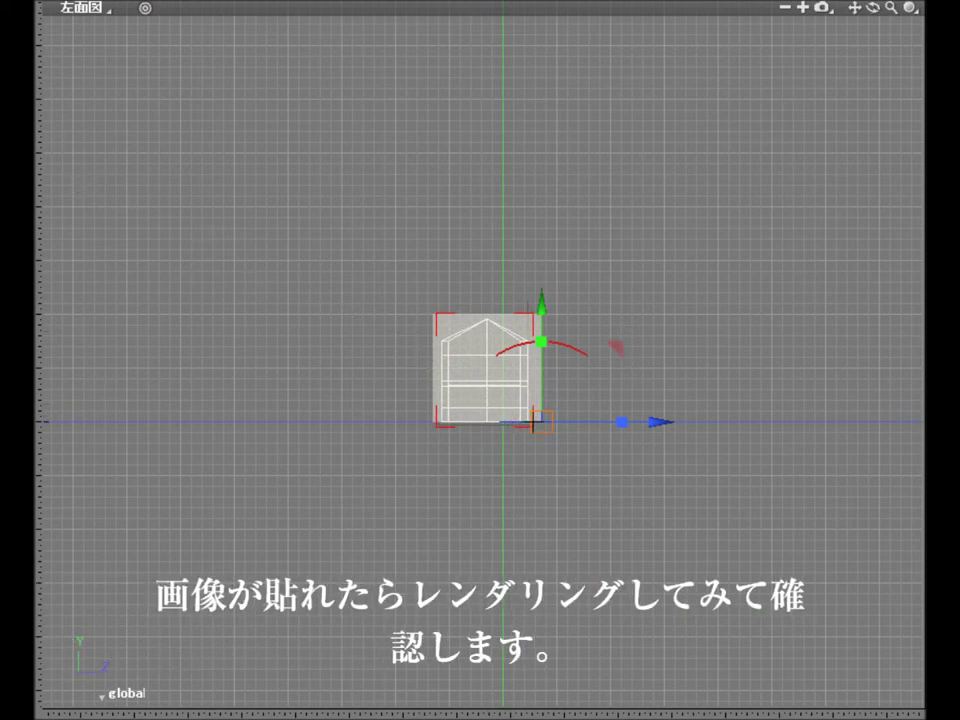
Step: Render the textured building in the perspective view to check the applied images
click(113, 12)
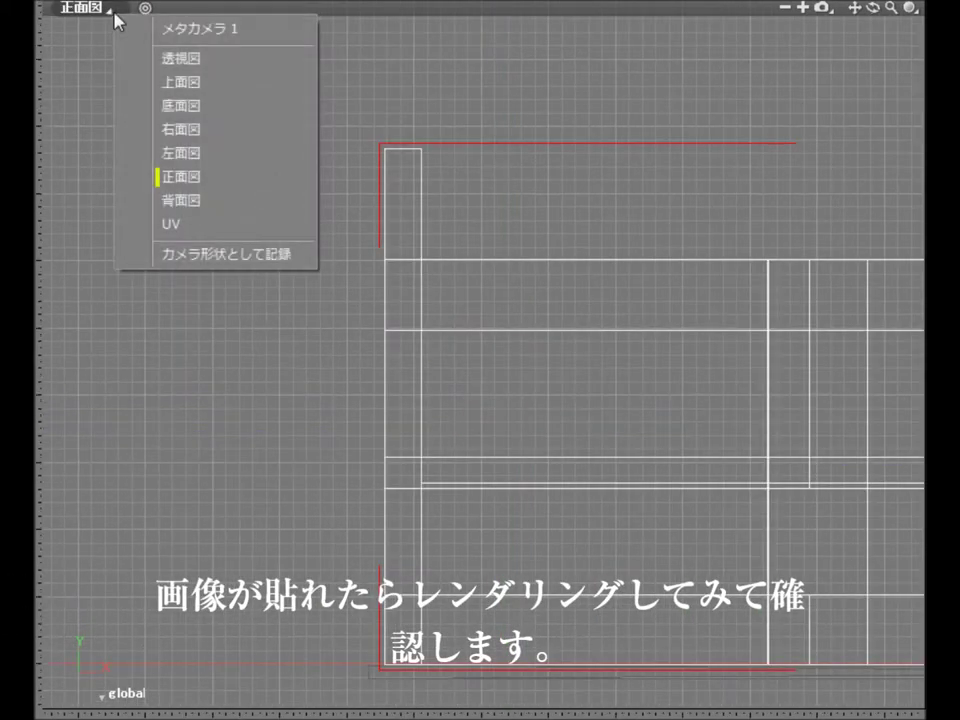
click(158, 58)
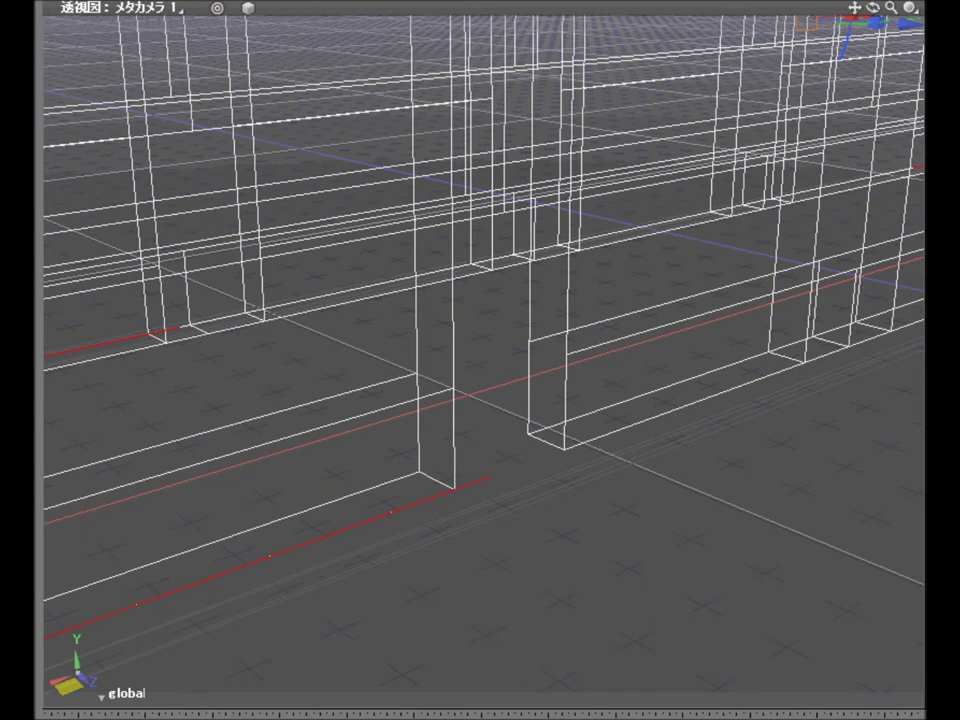
click(225, 1)
click(290, 1)
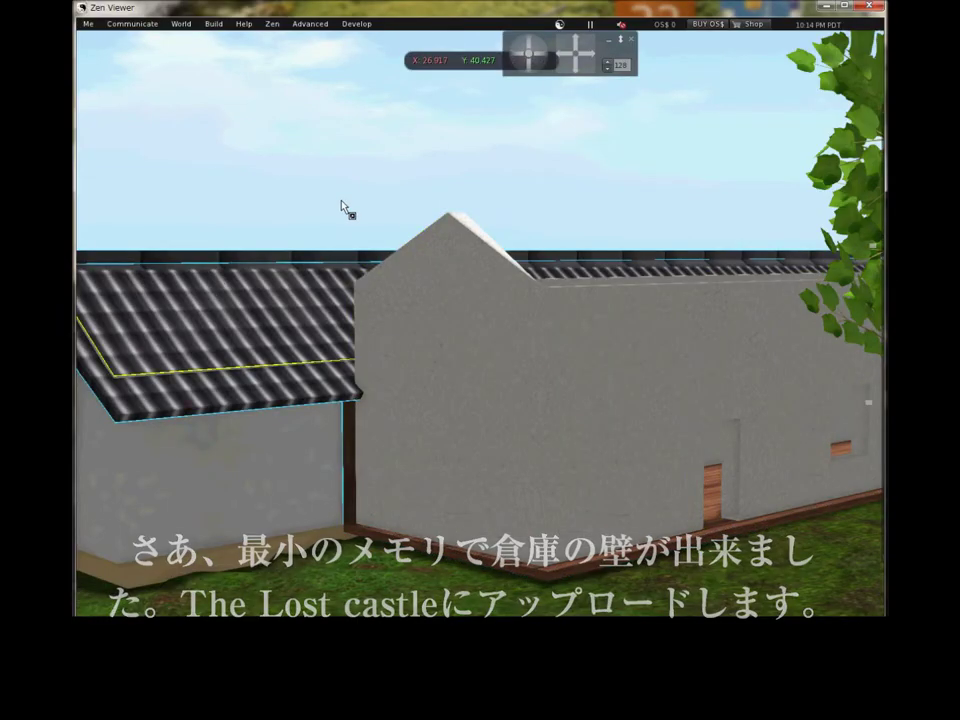
Step: Switch to Zen Viewer, select the uploaded warehouse walls, enlarge the building from an upper corner, and inspect it from above and farther away
click(500, 385)
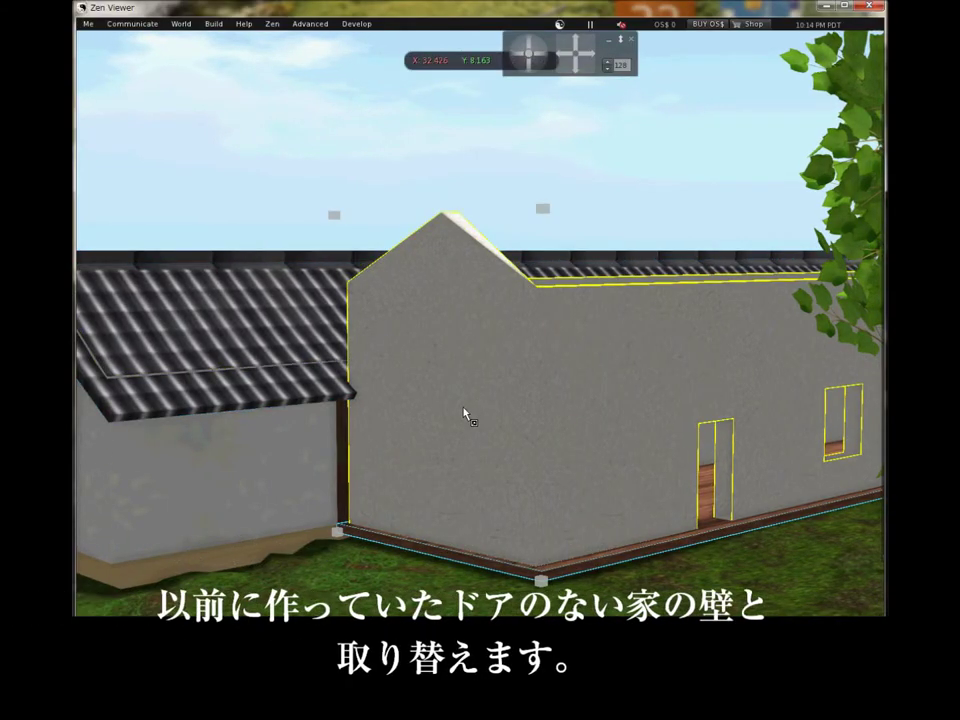
drag(338, 220, 101, 258)
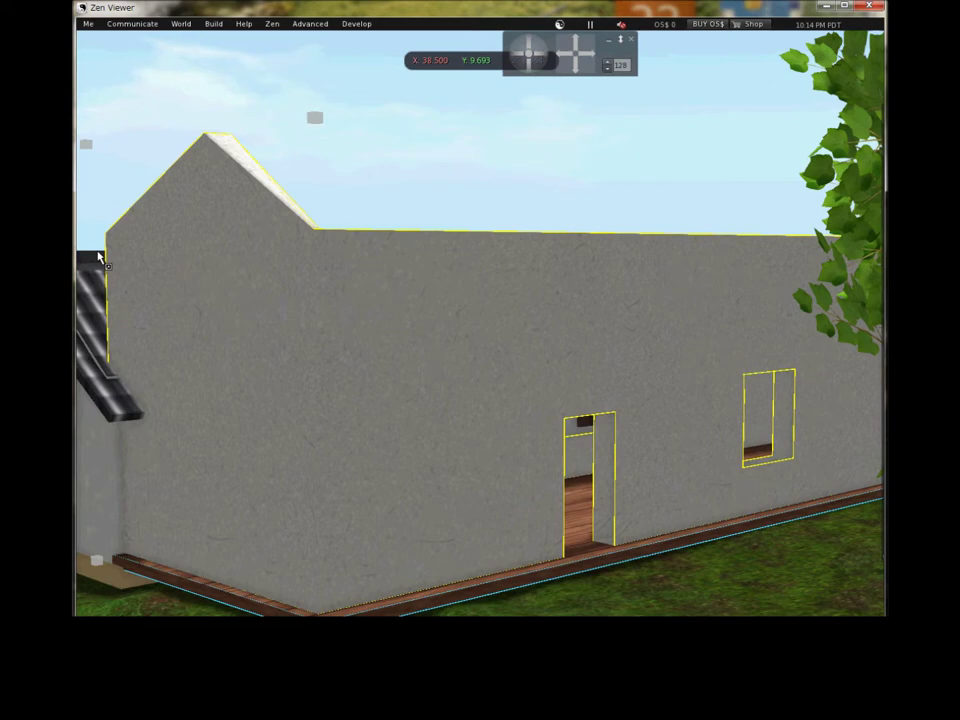
key(ctrl+alt+Up)
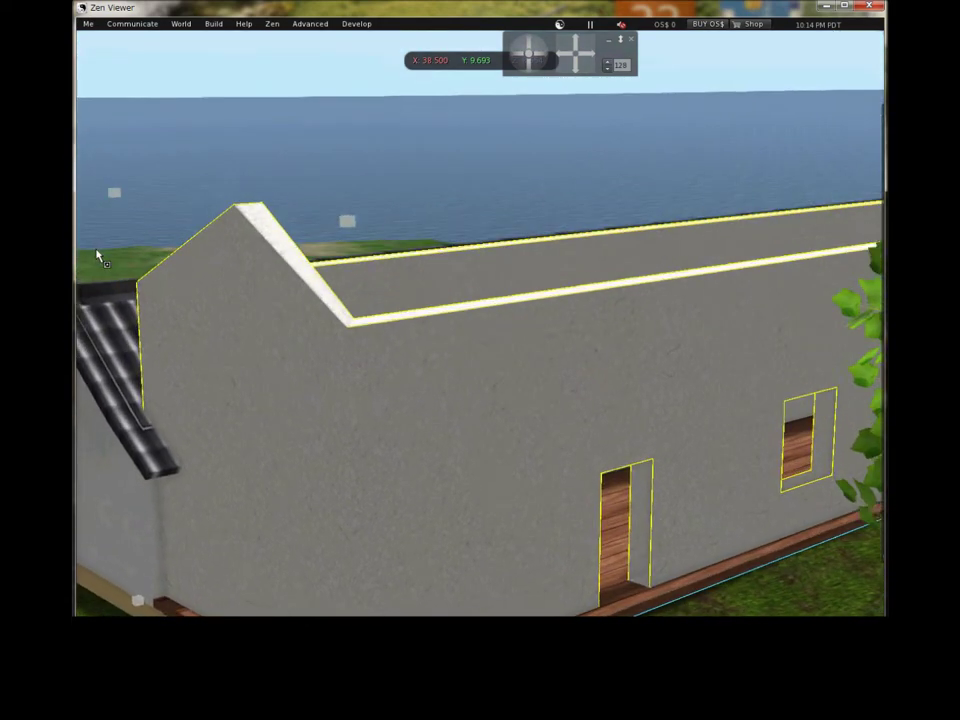
key(Page_Up)
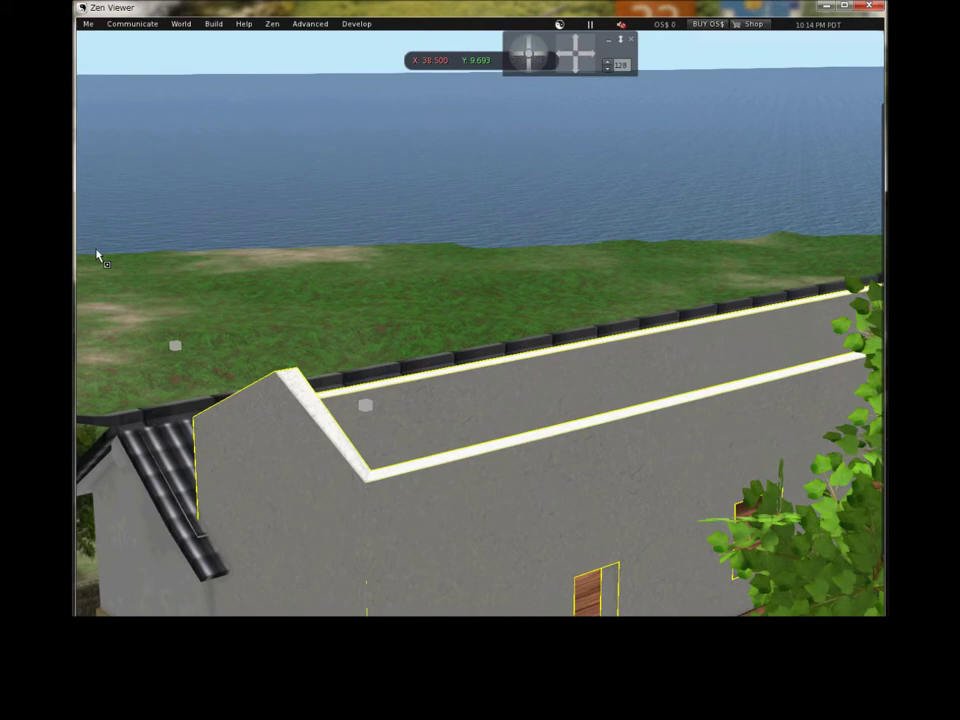
key(alt+Down)
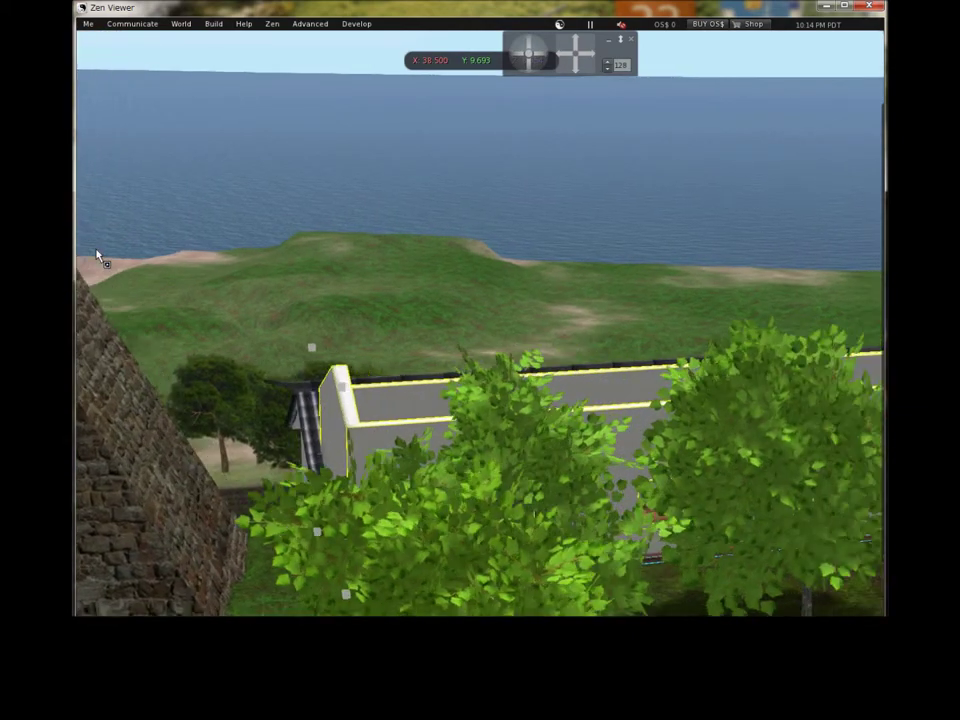
Step: Examine the uploaded warehouse walls from above, covering the long side with its door and windows, the gable end, and the castle surroundings
key(alt+Left)
key(ctrl+alt+Up)
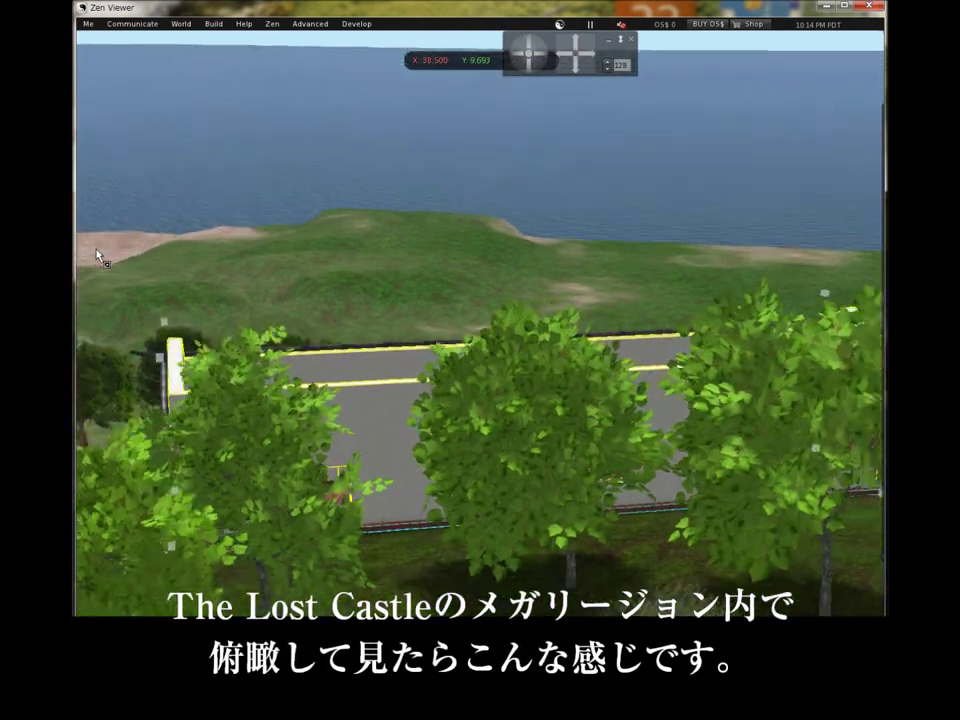
key(ctrl+alt+Up)
key(ctrl+alt+Left)
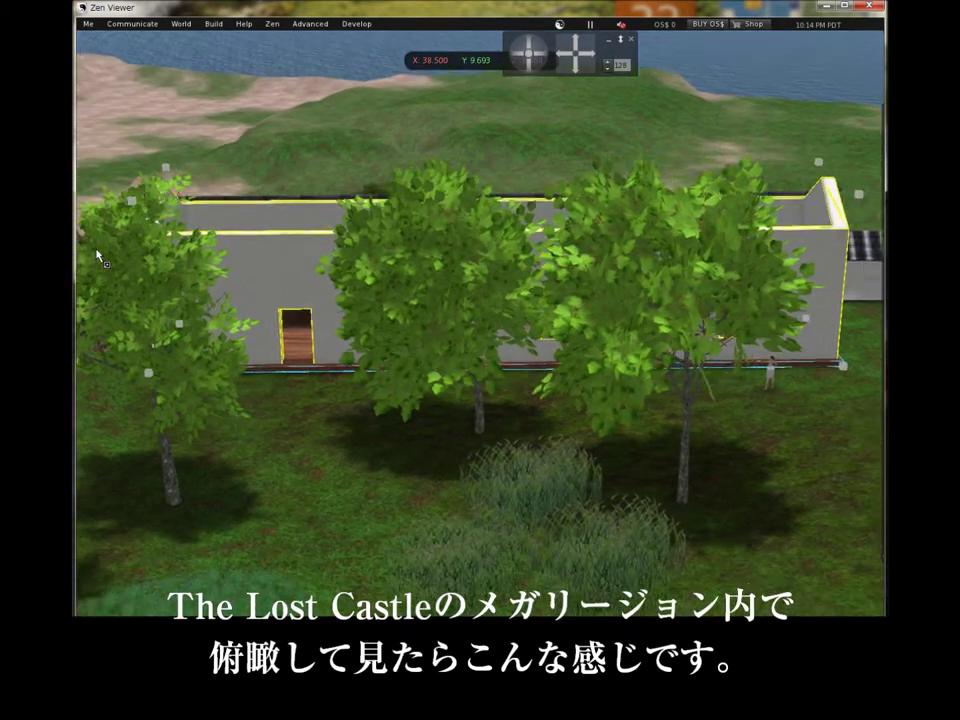
key(ctrl+alt+Up)
key(ctrl+alt+Left)
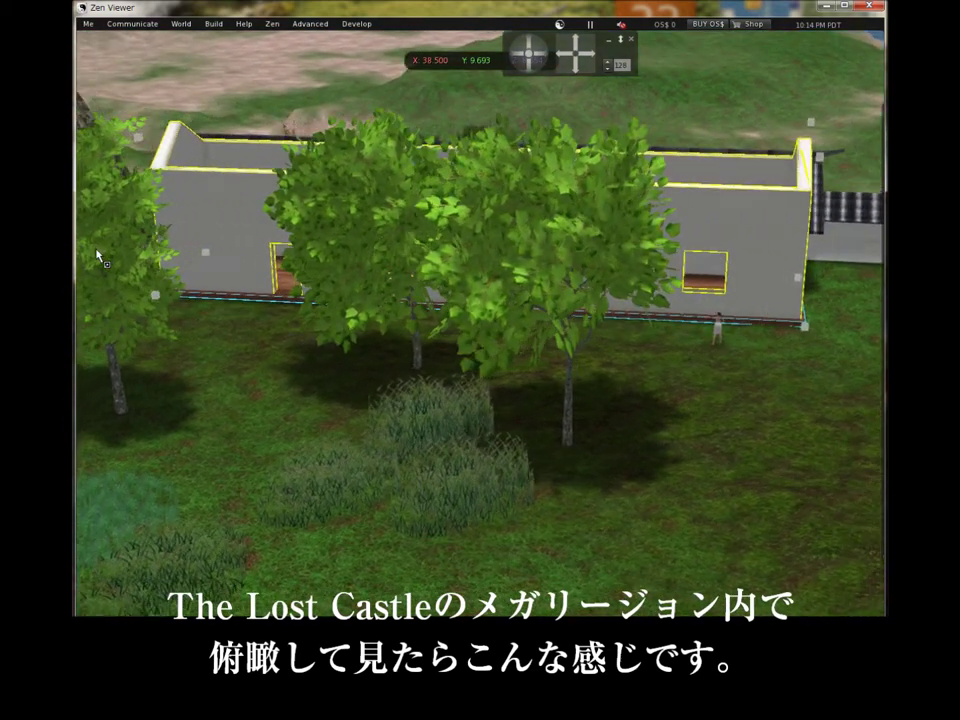
key(ctrl+alt+Left)
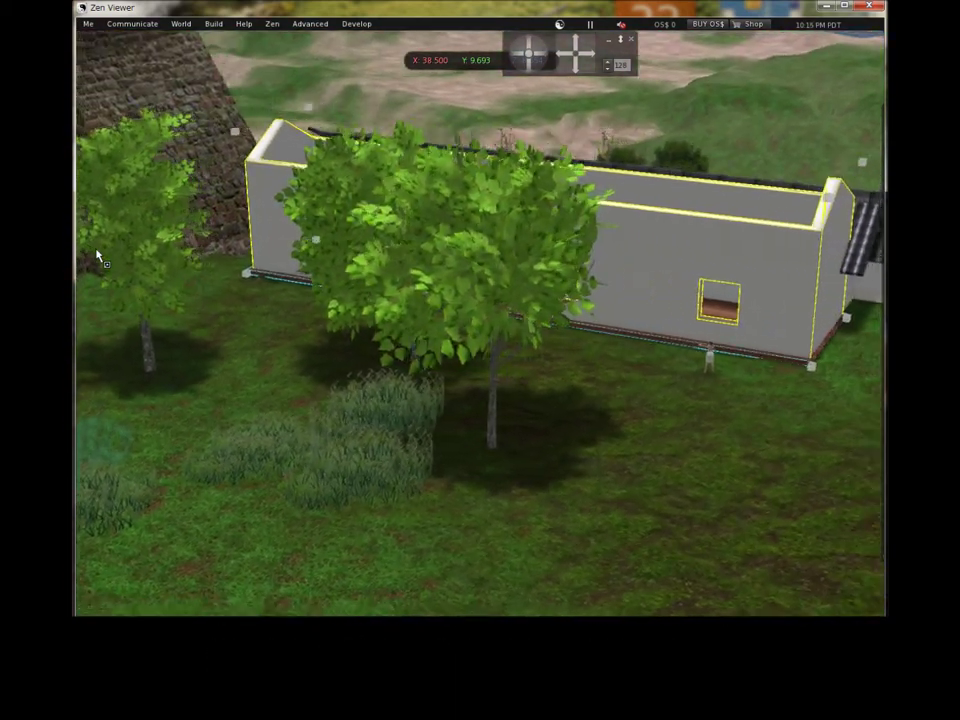
key(shift+Left)
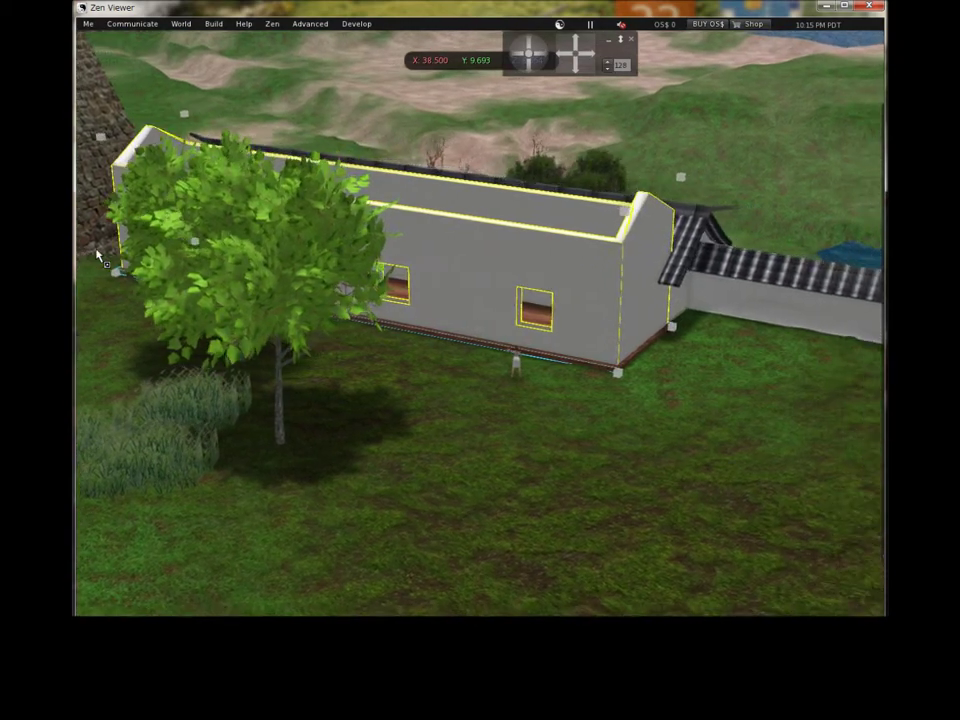
key(ctrl+alt+shift+Left)
key(ctrl+alt+shift+Up)
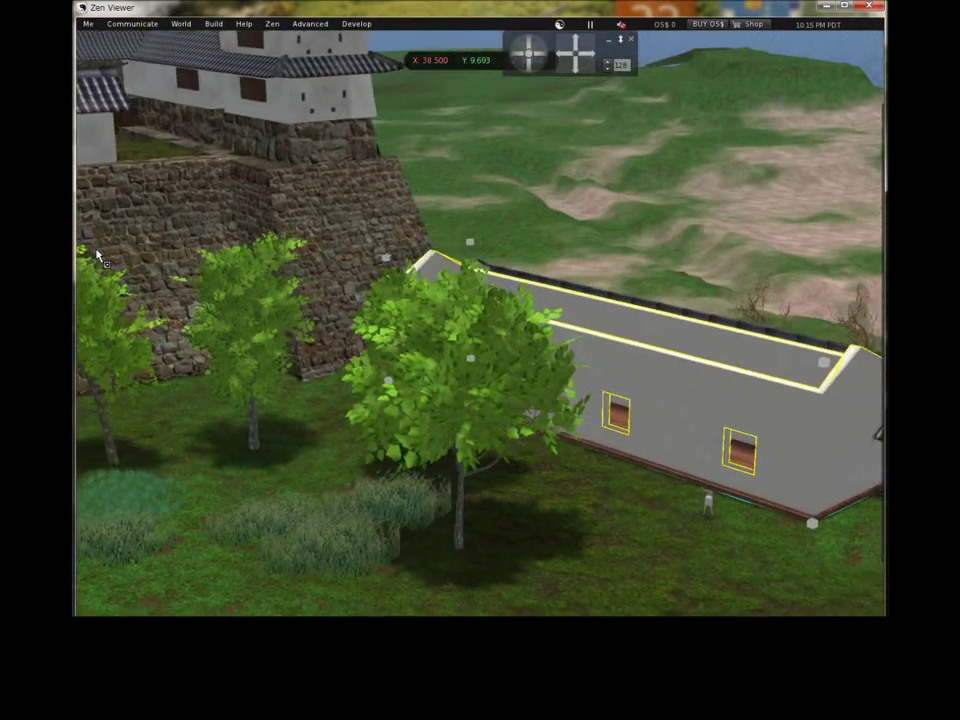
key(ctrl+alt+shift+Right)
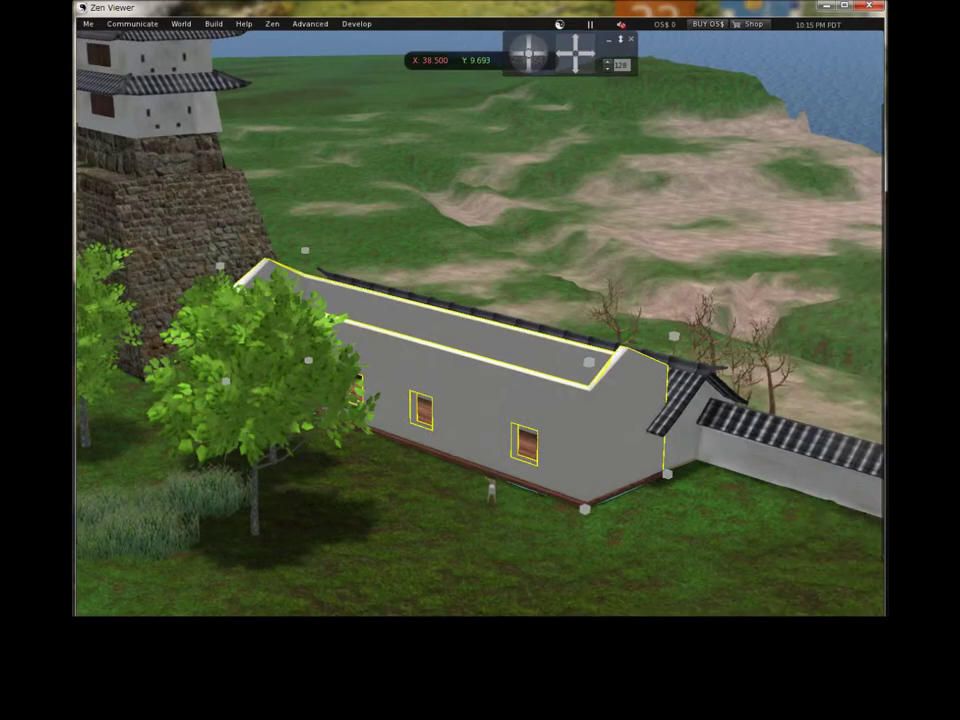
key(shift+Left)
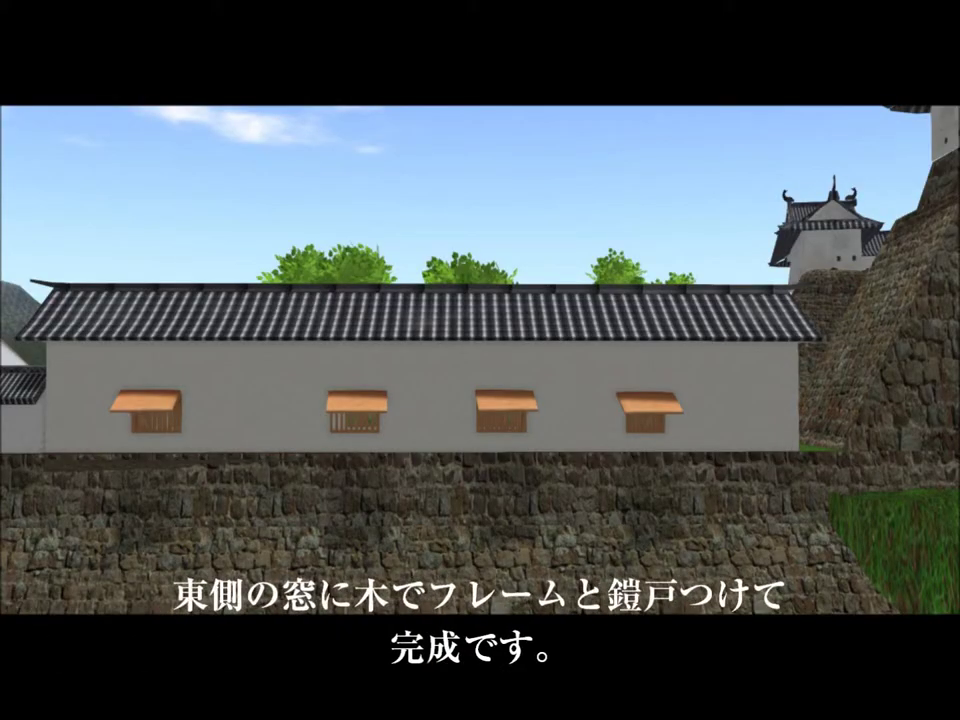